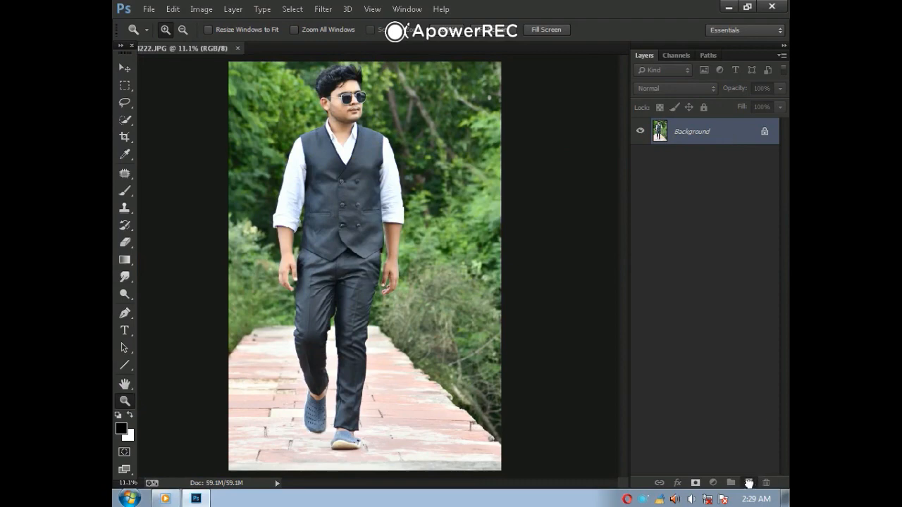
Duplicate the Background layer and fit the whole photo back on screen
drag(749, 484, 749, 484)
click(338, 100)
click(340, 97)
right_click(340, 97)
click(358, 108)
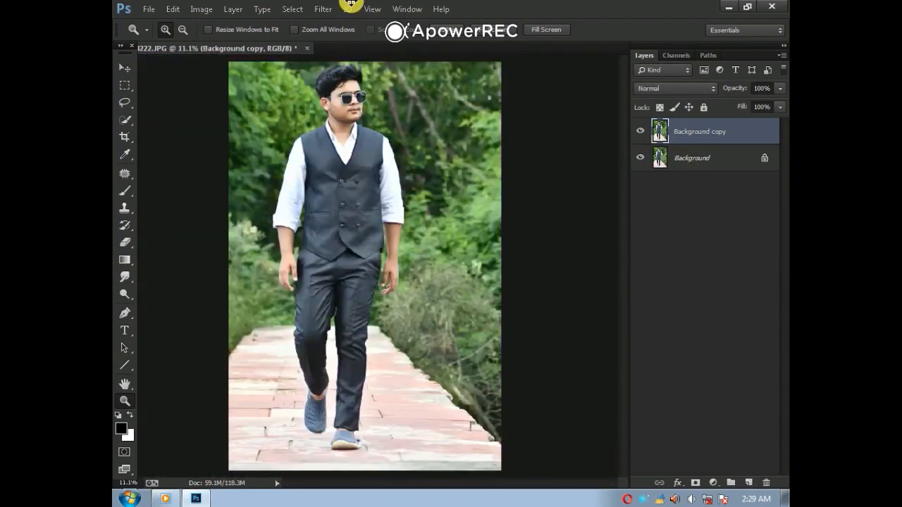
In the Camera Raw filter, set Tint -7, Exposure -0.75, Contrast +27, Highlights -32, Shadows +33, Whites +17 and Blacks -28, with Temperature slightly warmer
click(324, 8)
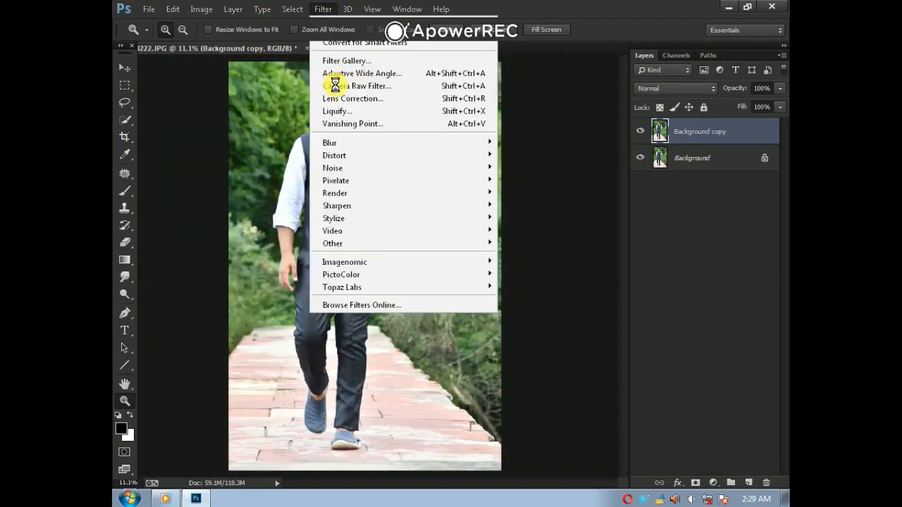
click(335, 86)
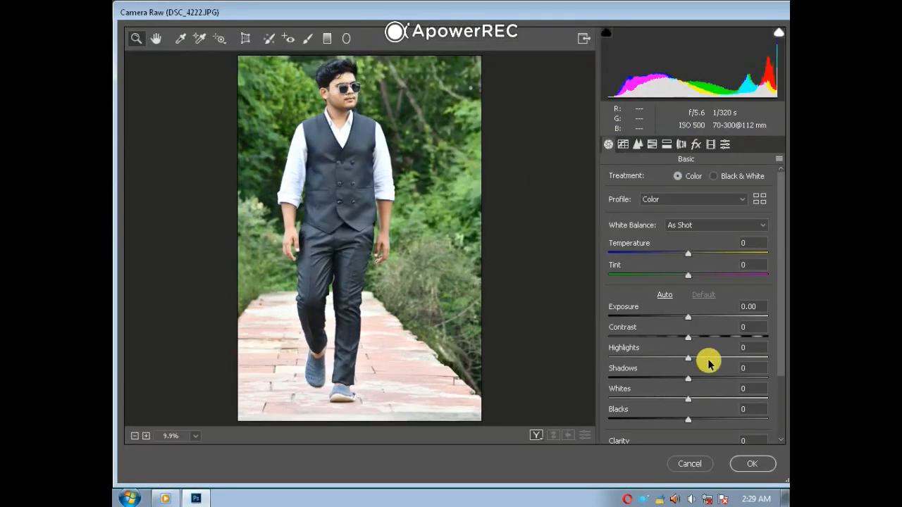
drag(685, 253, 682, 275)
scroll(690, 308, down, 2)
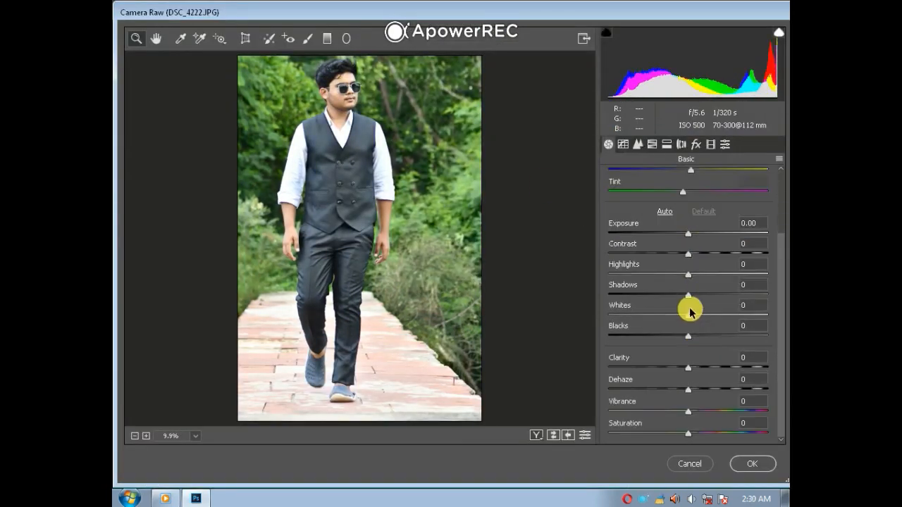
drag(688, 233, 667, 339)
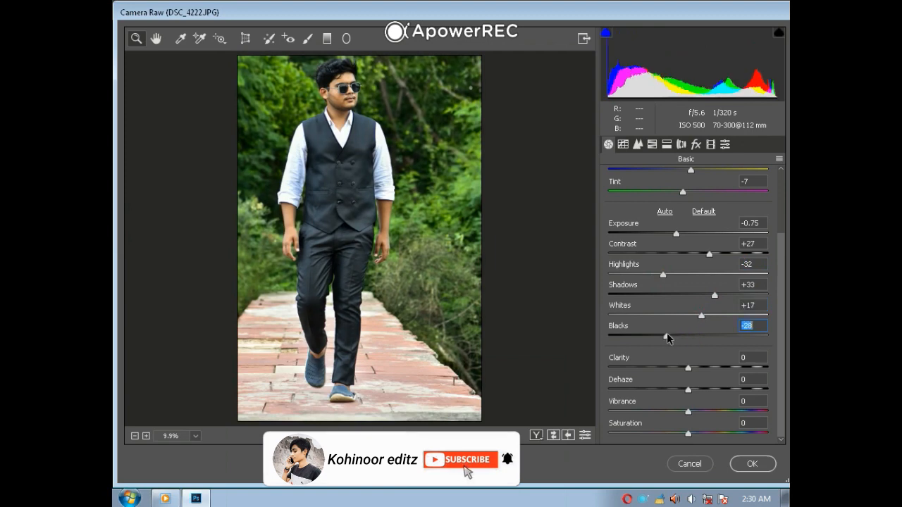
Set Clarity to +43, Dehaze to -3, Vibrance to +13 and Saturation to +6 in the Basic adjustments
drag(691, 369, 672, 392)
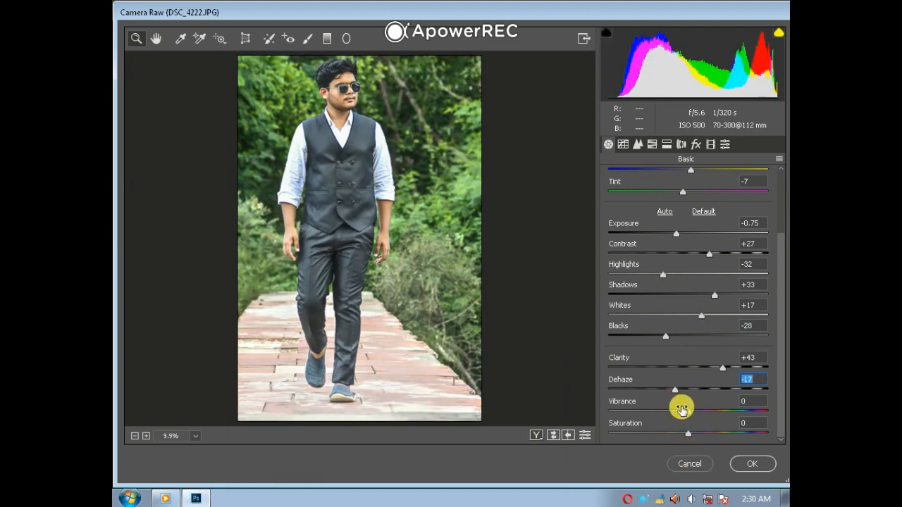
click(686, 390)
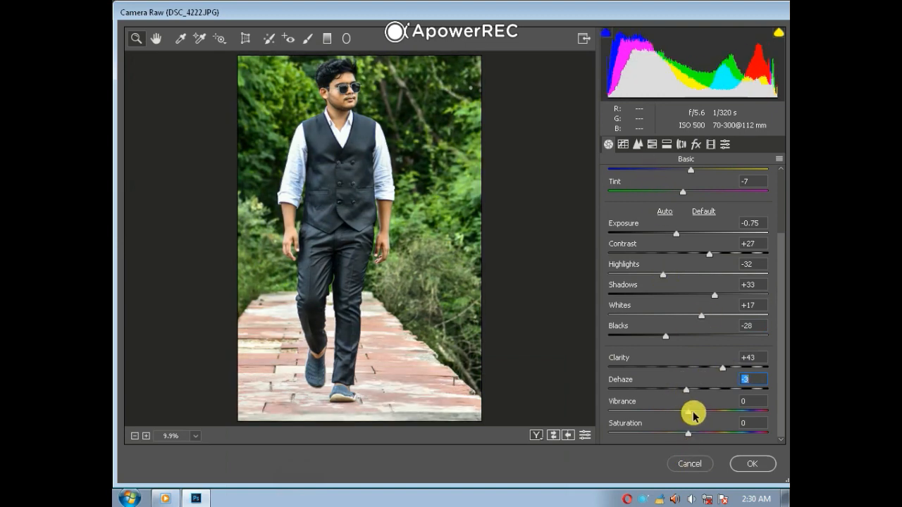
drag(690, 413, 692, 435)
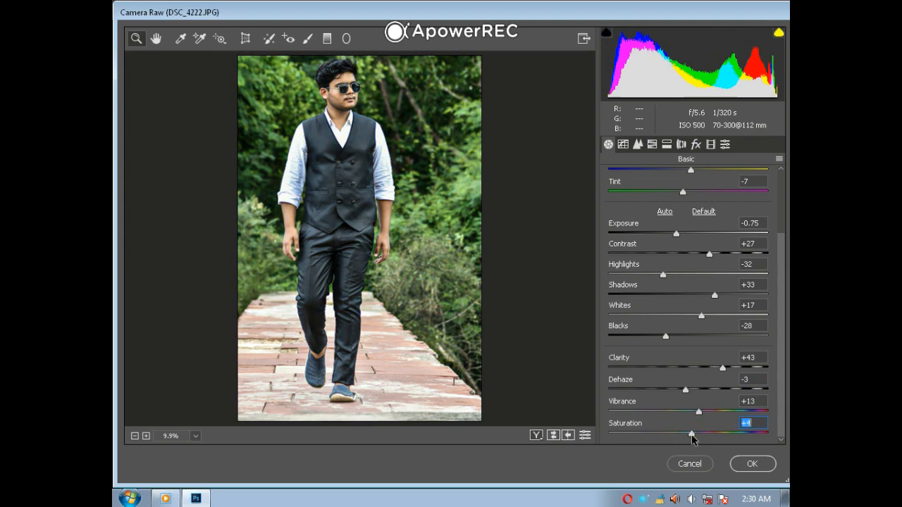
In the HSL Hue adjustments, set Yellows to -95, Greens to -82 and Aquas to -81, and shift Blues towards teal
click(651, 145)
click(613, 176)
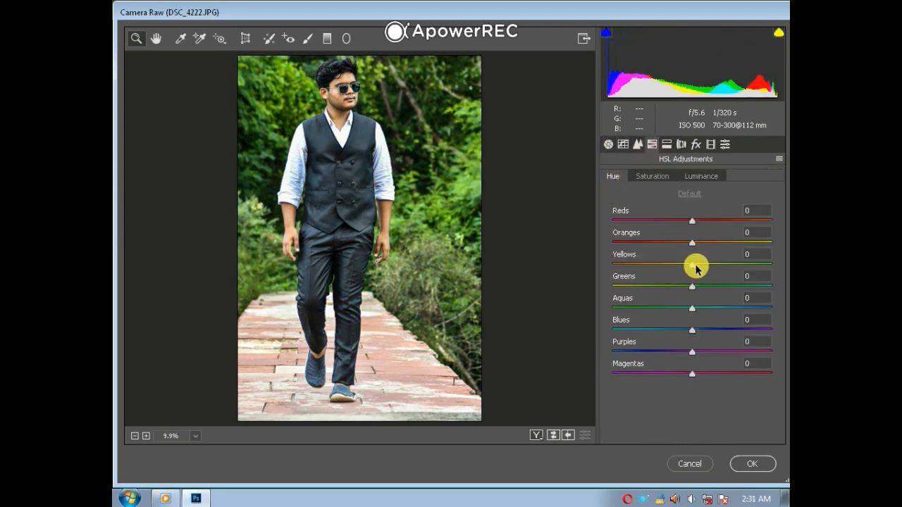
drag(692, 265, 617, 265)
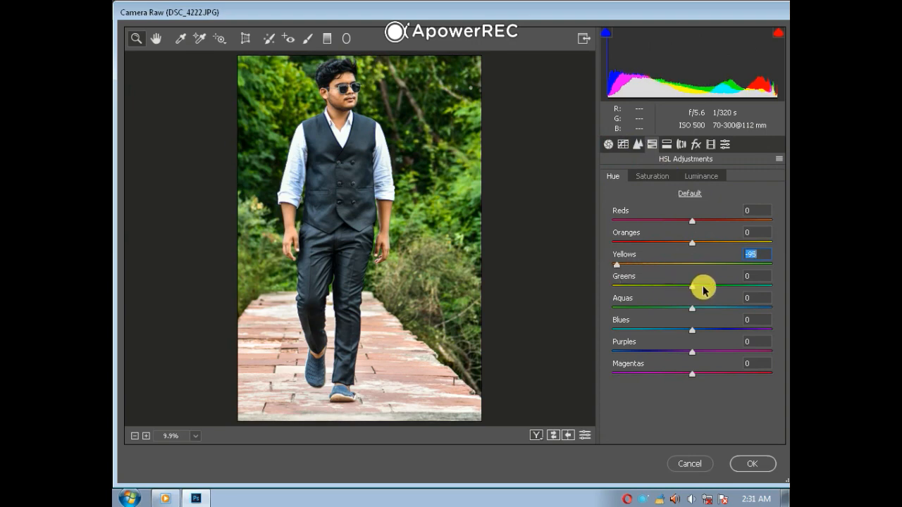
drag(703, 291, 626, 287)
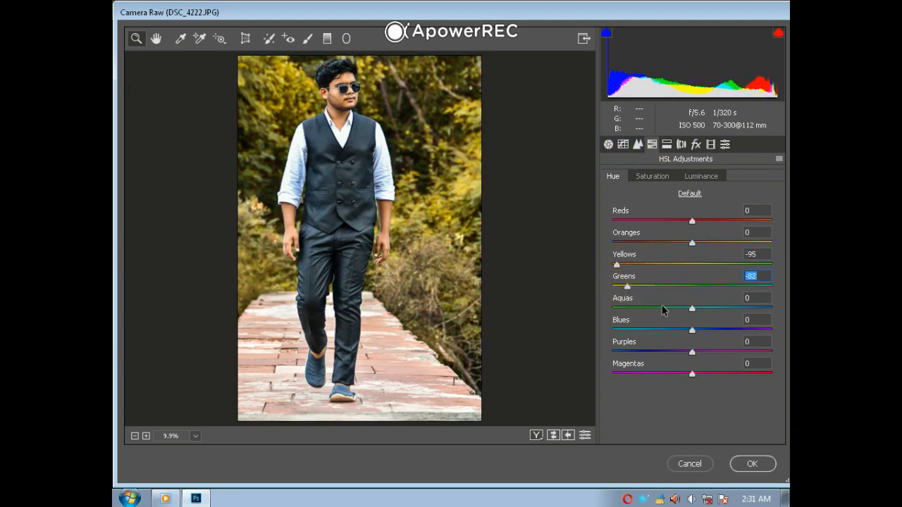
drag(649, 329, 632, 332)
In the HSL Saturation adjustments, set Oranges to -10, Yellows to -68, Greens to -99 and Aquas to +80
click(664, 180)
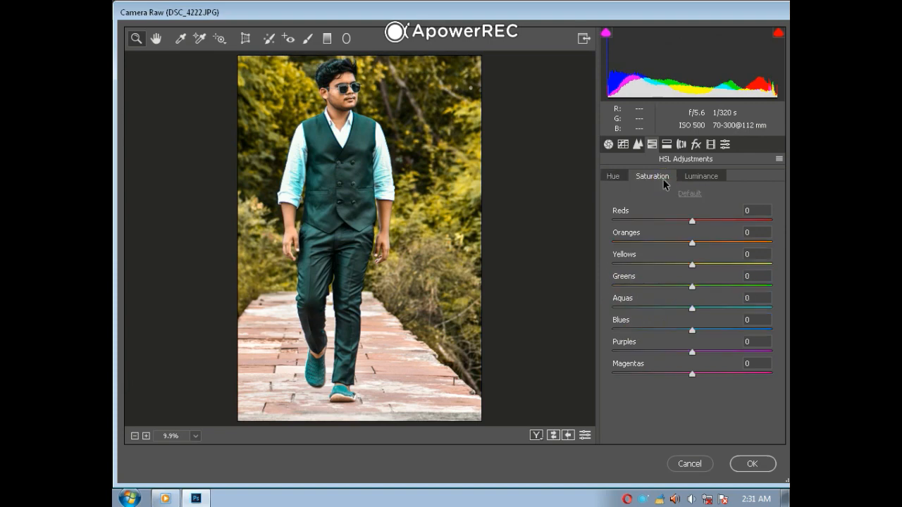
drag(692, 264, 614, 289)
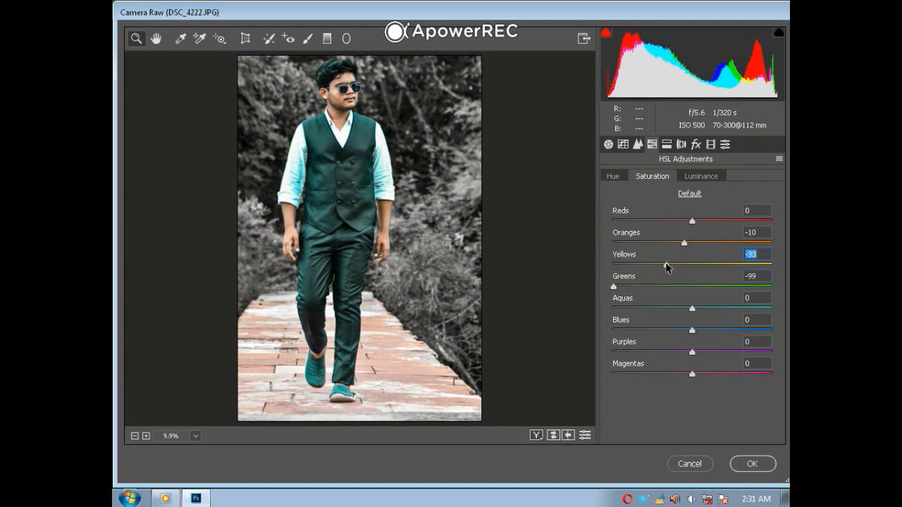
drag(667, 266, 638, 265)
click(686, 302)
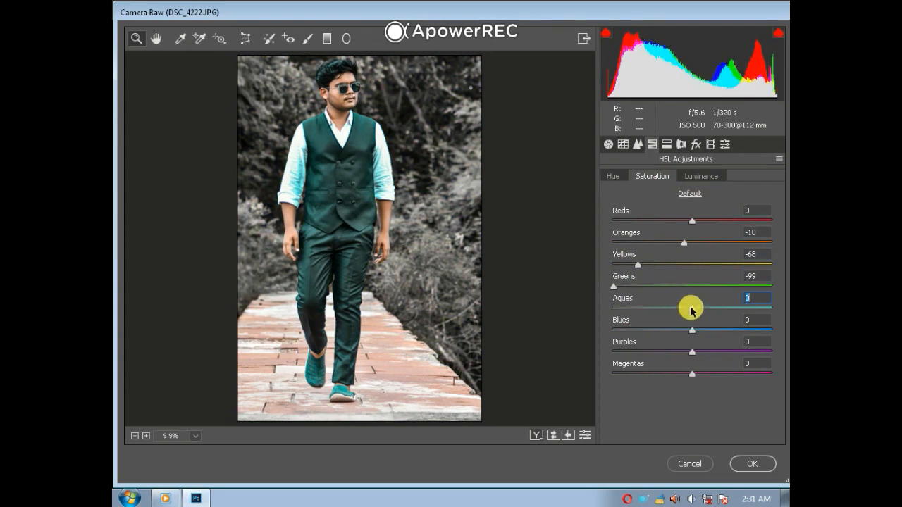
drag(628, 307, 788, 319)
Return the Blues hue to 0, set the Aquas hue to +100, and set the Blues saturation to -72
click(613, 176)
drag(648, 321, 698, 330)
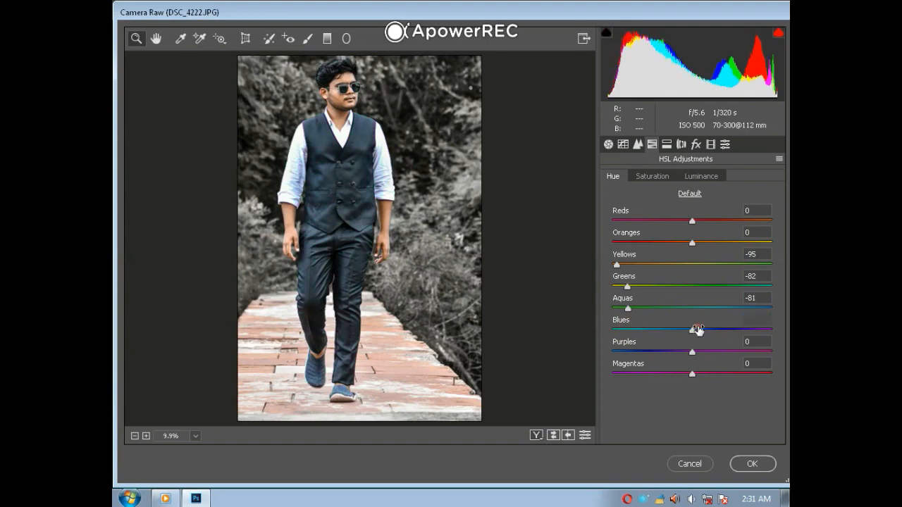
drag(758, 319, 788, 310)
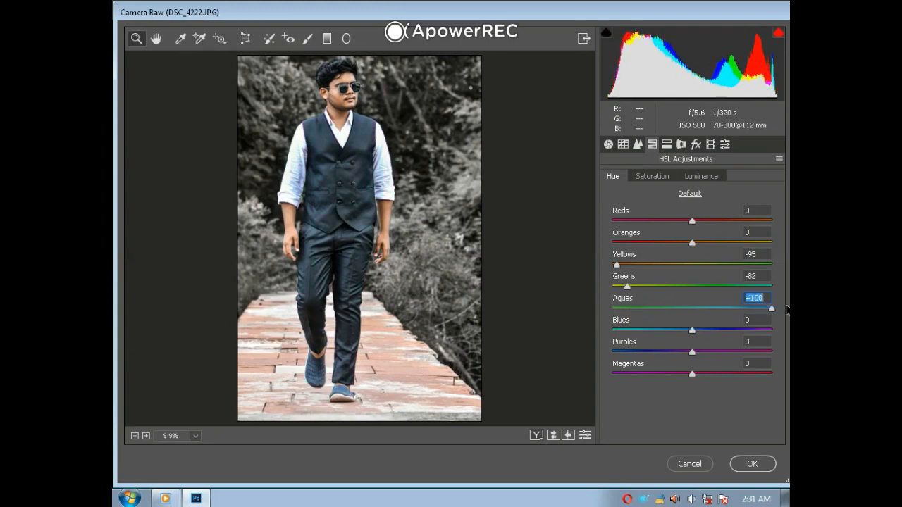
click(678, 182)
drag(691, 330, 636, 330)
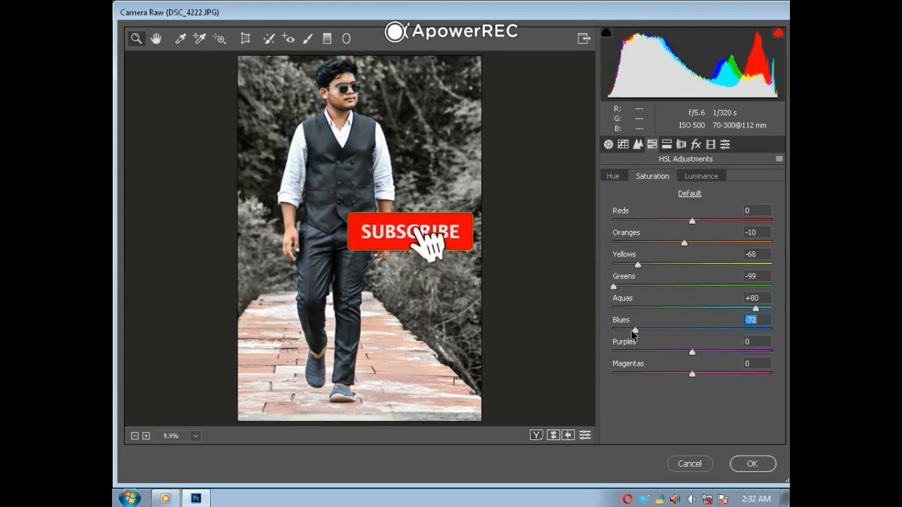
In the HSL Luminance adjustments, set Oranges to +17, Yellows to -63, Greens to -25, Aquas to -41 and Blues to +20
click(700, 176)
drag(691, 242, 673, 289)
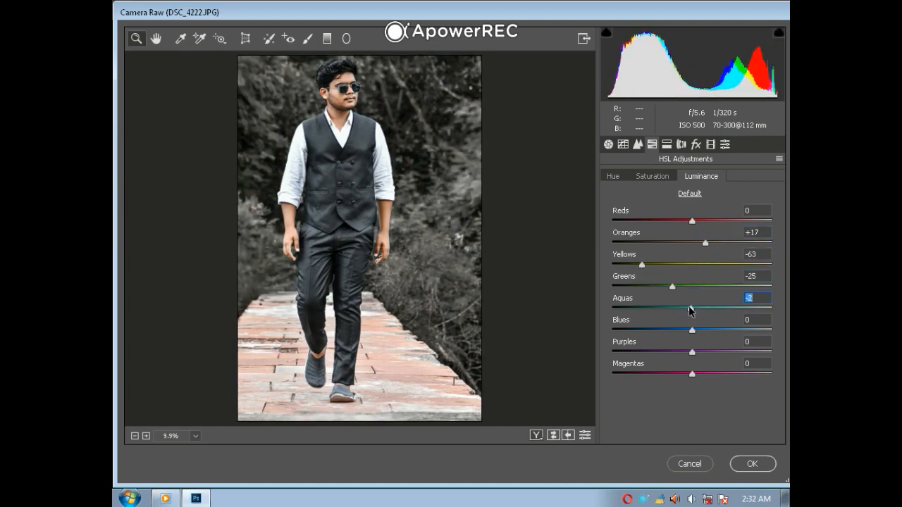
click(693, 328)
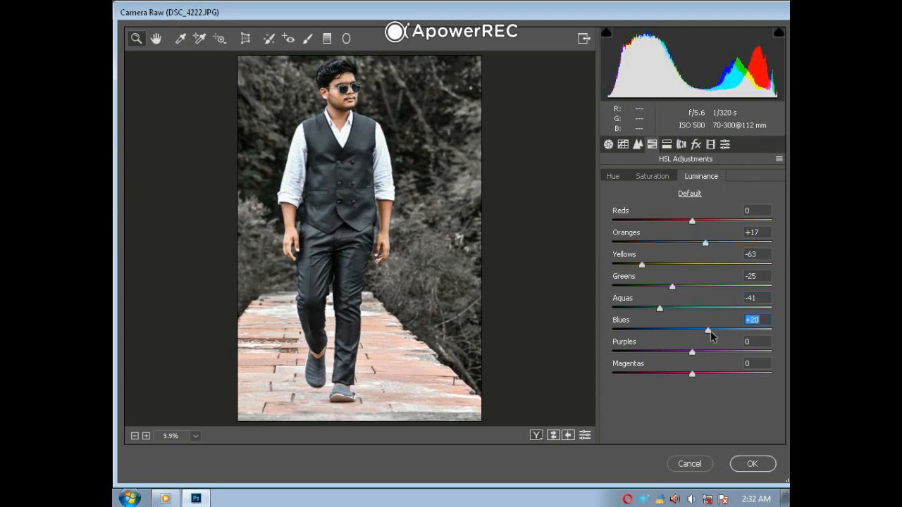
Set the Split Toning balance to -33 and the Lens Corrections vignetting to amount -27 with midpoint 43
click(666, 144)
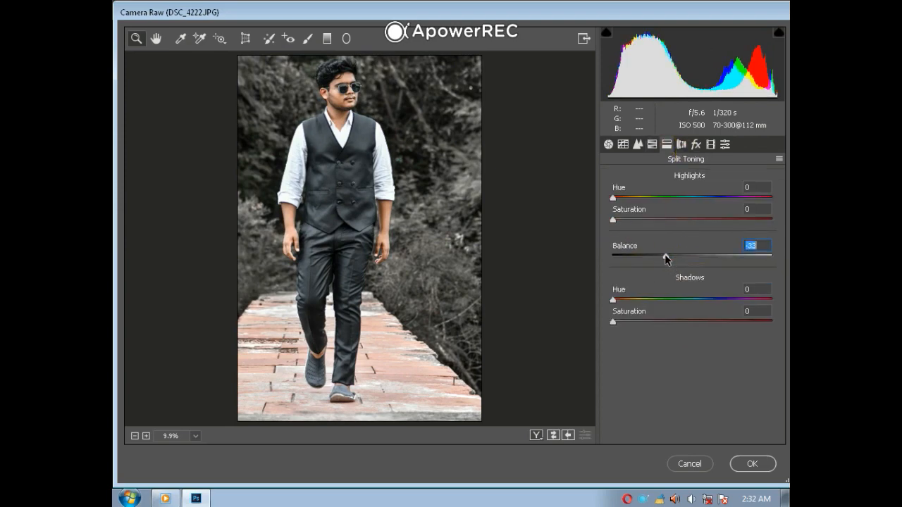
click(681, 144)
drag(689, 396, 677, 418)
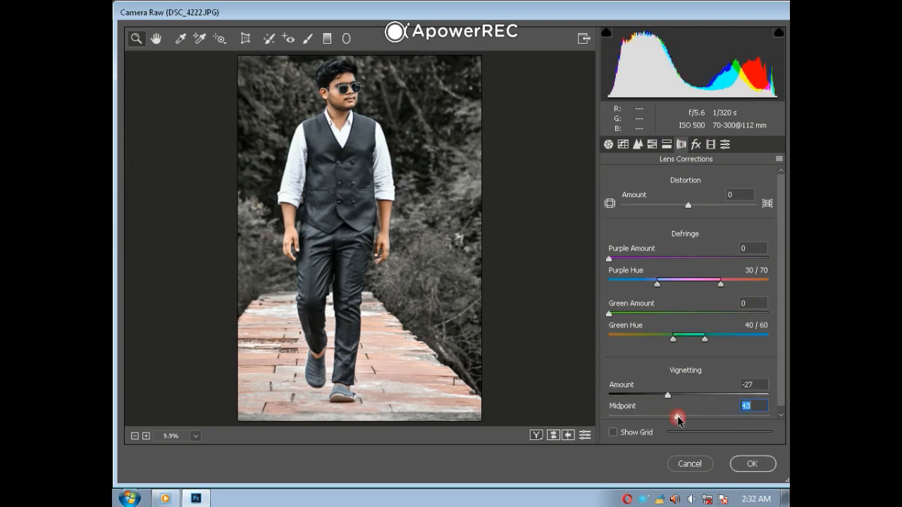
Add grain of amount 5 and a post-crop vignette with amount -16, midpoint 60, roundness -33 and feather 58
click(696, 145)
click(621, 203)
drag(692, 316, 708, 339)
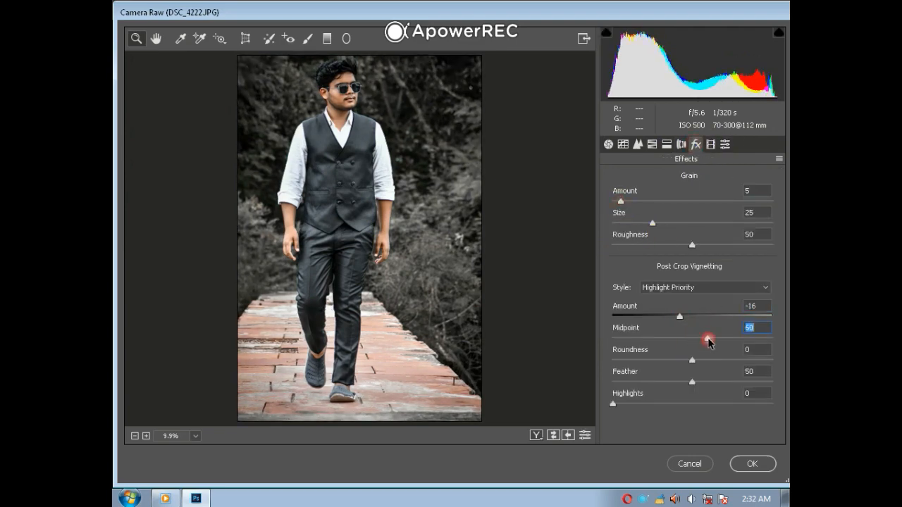
click(666, 360)
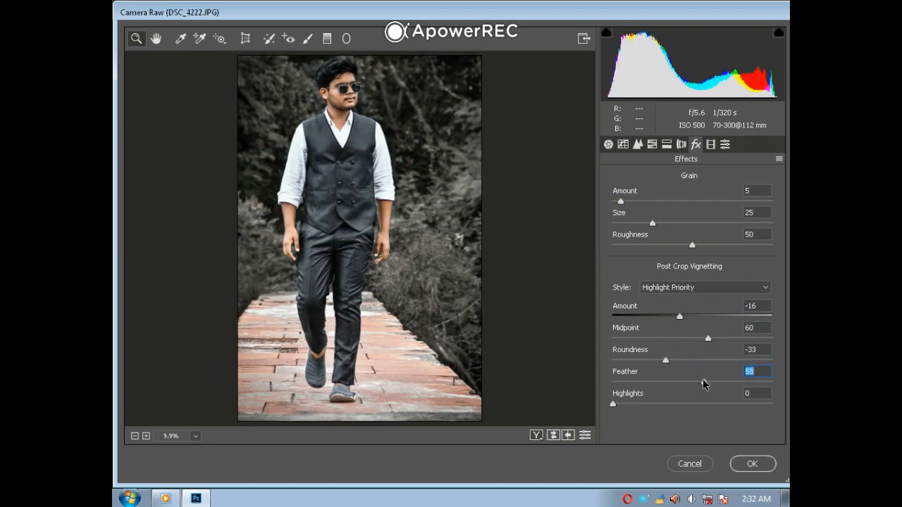
Look through the Calibration, Presets and Basic settings, and apply the Camera Raw filter to the copied layer
click(710, 144)
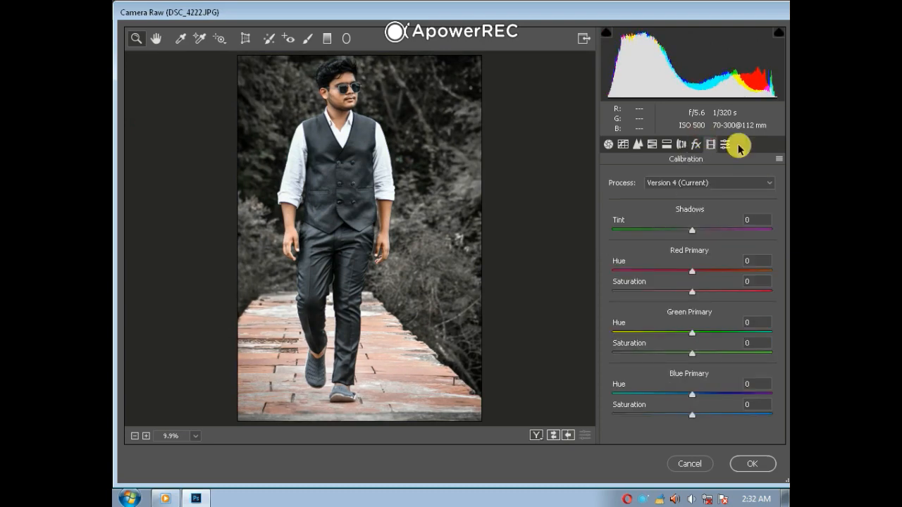
click(725, 144)
click(616, 148)
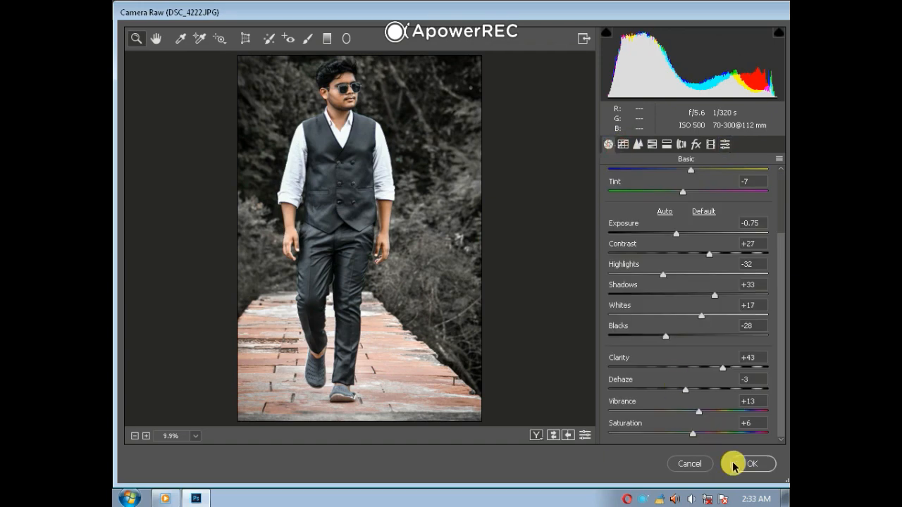
click(747, 464)
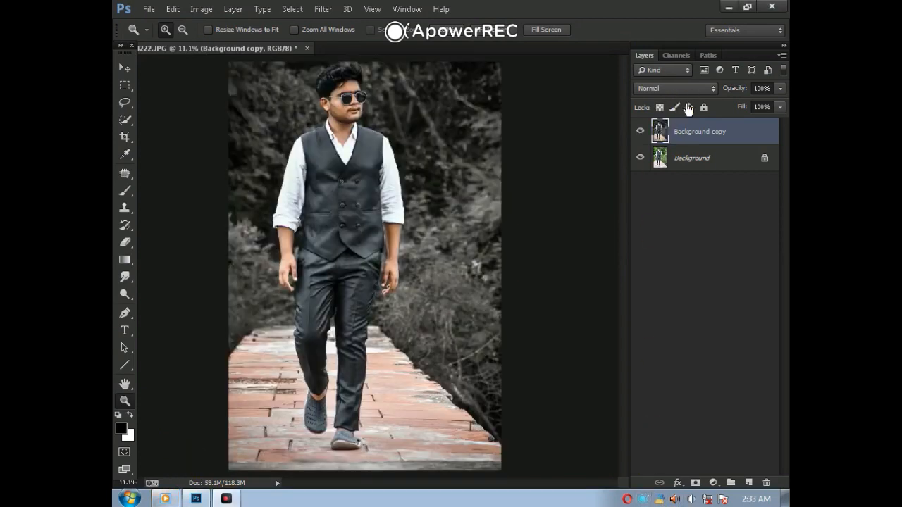
click(347, 96)
right_click(350, 99)
click(395, 108)
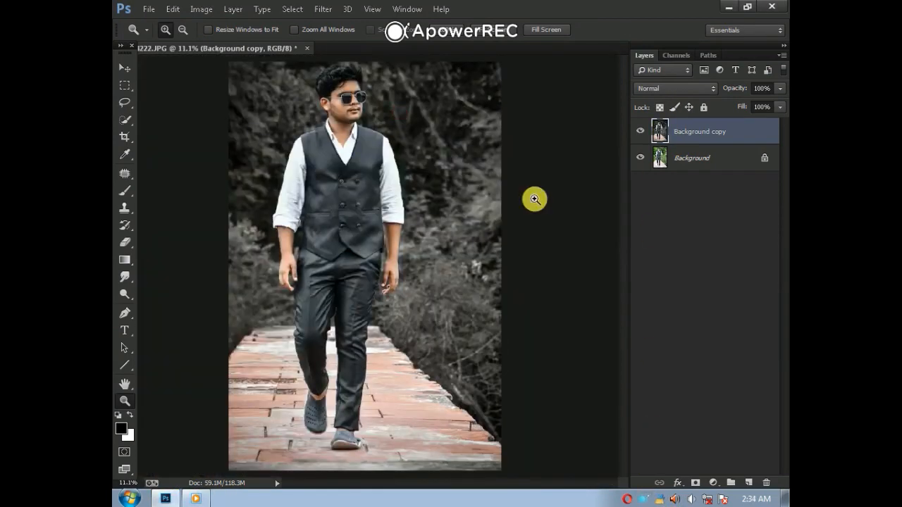
click(695, 159)
click(711, 131)
click(714, 162)
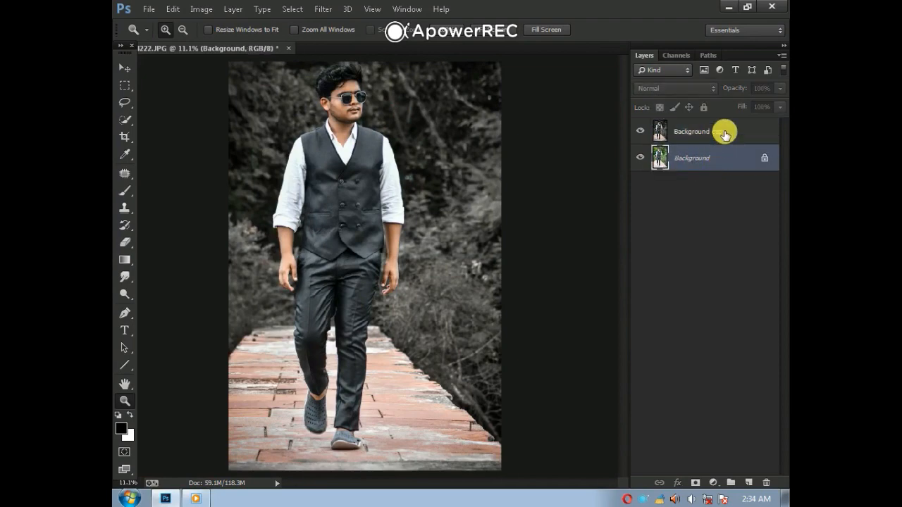
Add a Selective Color adjustment above Background copy and, for Cyans, set Cyan to +100, Magenta to its minimum and raise Black
click(718, 131)
click(713, 483)
click(709, 465)
click(547, 232)
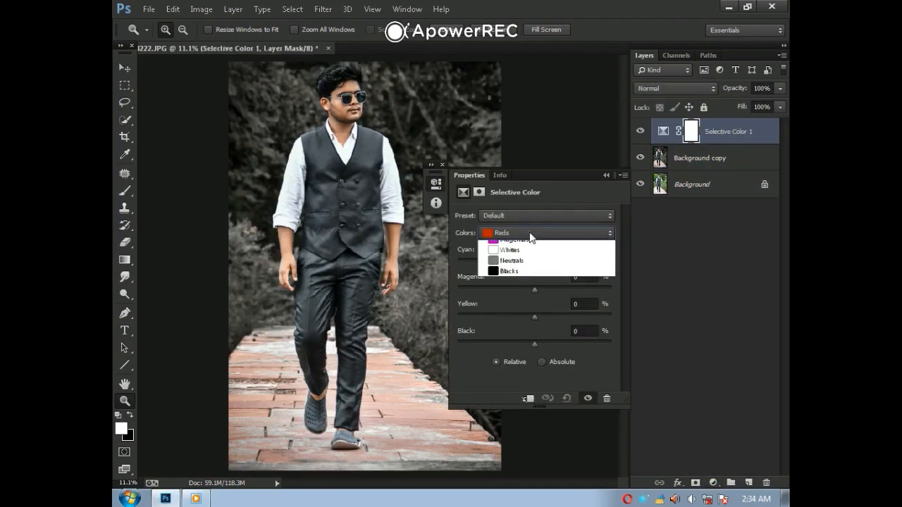
click(529, 274)
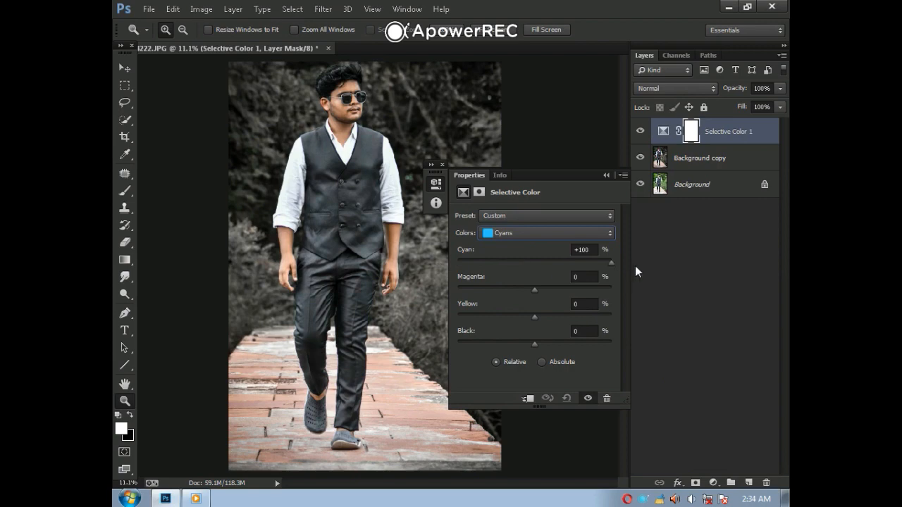
drag(535, 290, 435, 290)
drag(534, 344, 571, 342)
For the Blues in Selective Color, set Cyan to +41, Magenta to -13, Yellow to +14 and Black to about +16
click(550, 233)
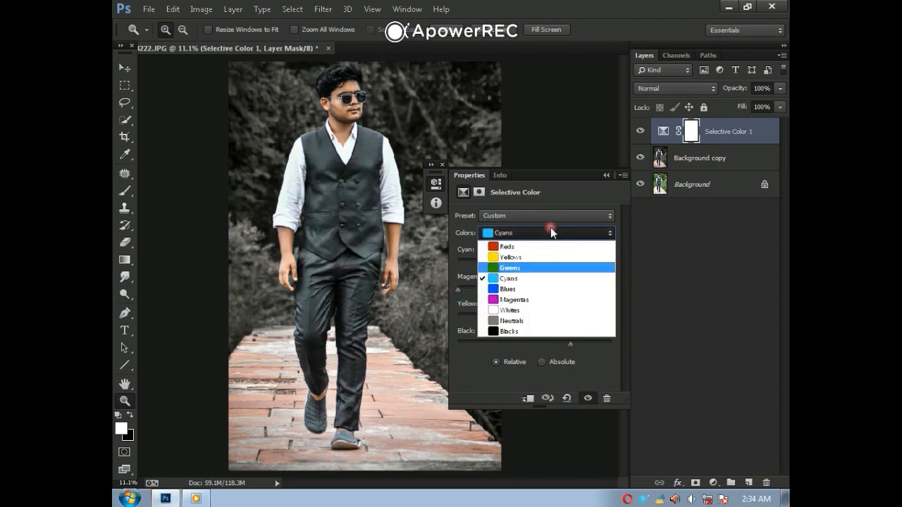
click(531, 288)
drag(535, 290, 456, 288)
drag(540, 290, 544, 312)
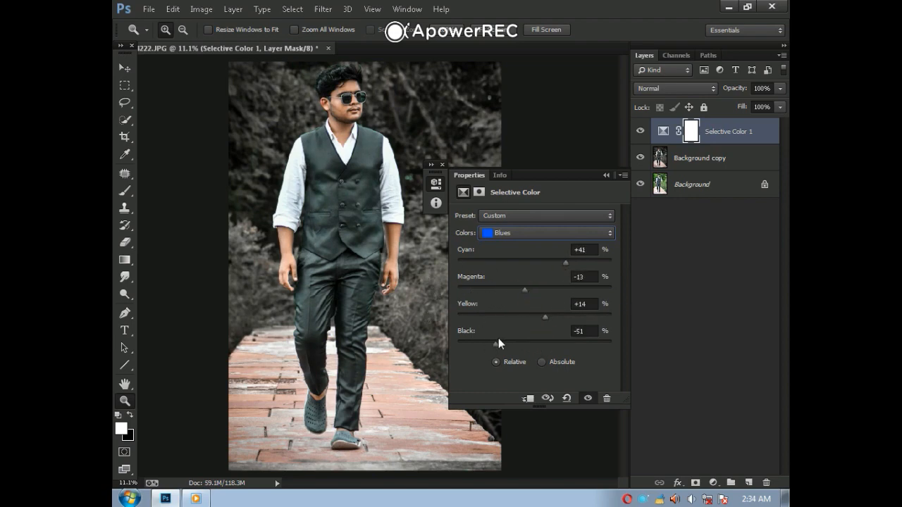
For the Blacks in Selective Color, raise Cyan to about +7, fine-tune Magenta, Yellow and Black, and collapse the adjustment settings
click(551, 232)
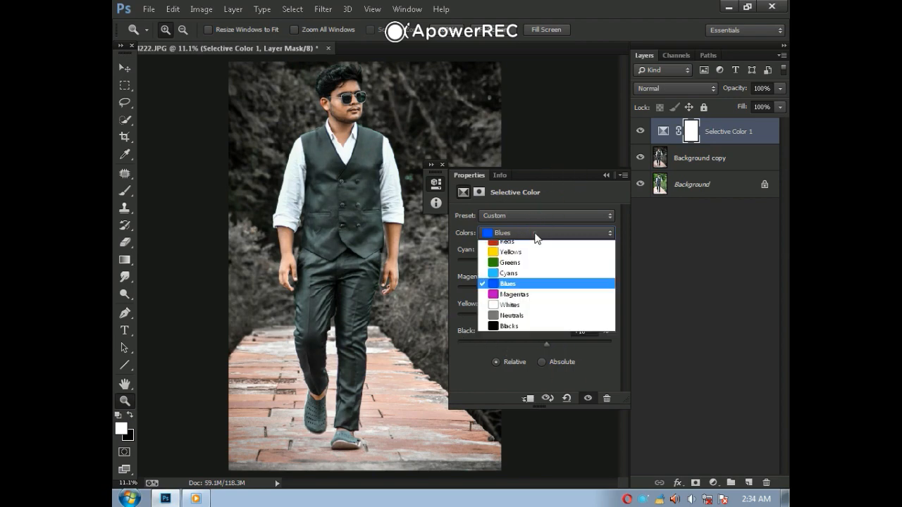
click(511, 328)
drag(534, 262, 557, 262)
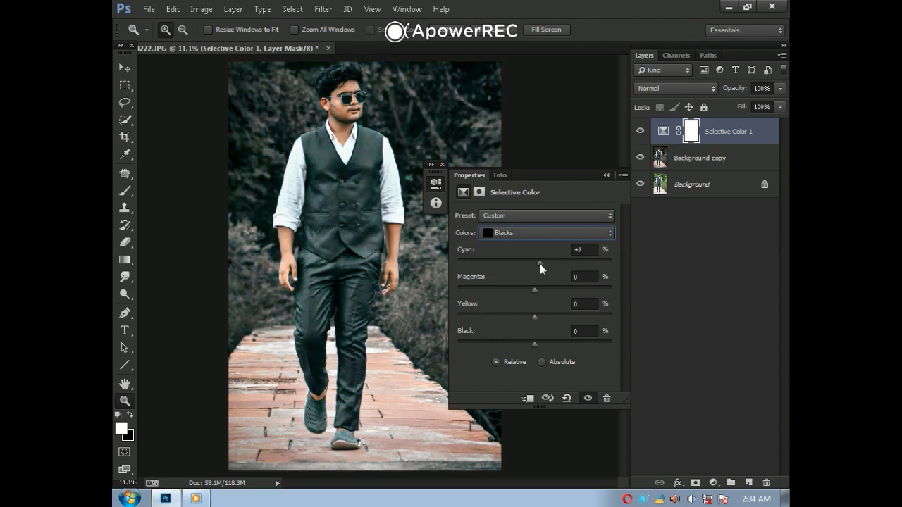
drag(534, 290, 531, 343)
click(606, 176)
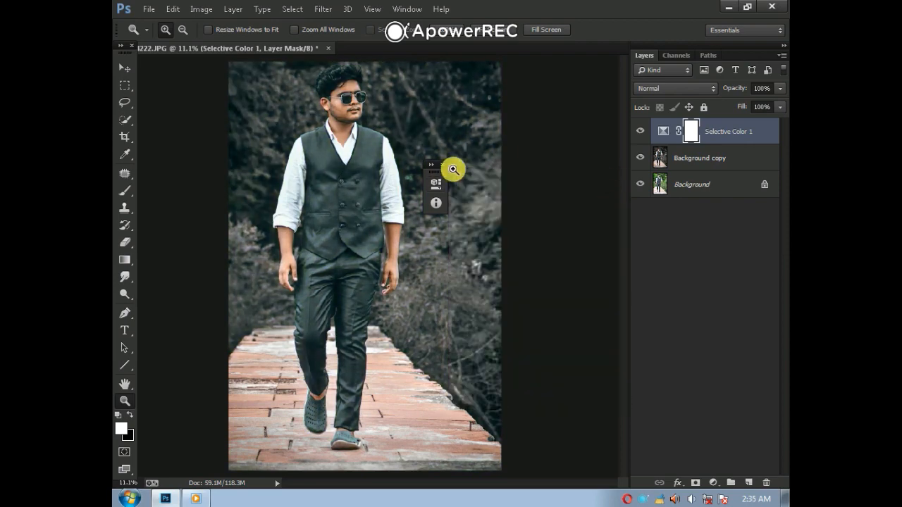
Examine the face up close to check the color grading, and return to the full image view
click(442, 165)
click(342, 91)
click(341, 90)
click(341, 91)
click(341, 91)
click(341, 91)
click(341, 91)
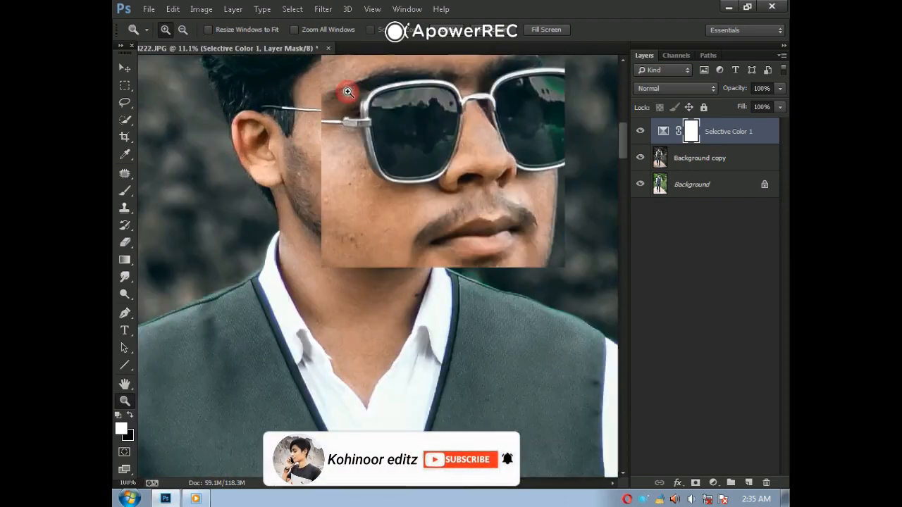
click(343, 91)
click(342, 90)
right_click(437, 149)
click(467, 159)
Flatten the image, duplicate the Background layer and open the copy in the Camera Raw filter
right_click(681, 186)
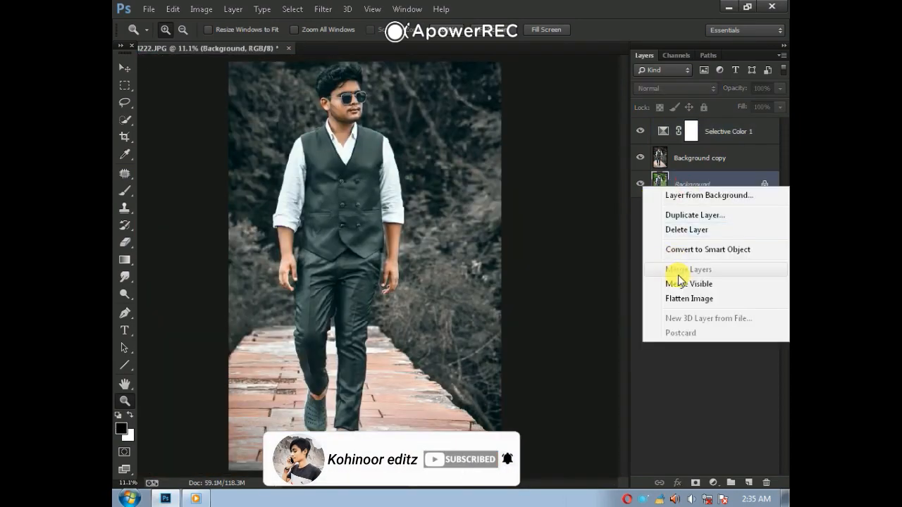
click(685, 295)
drag(715, 130, 746, 482)
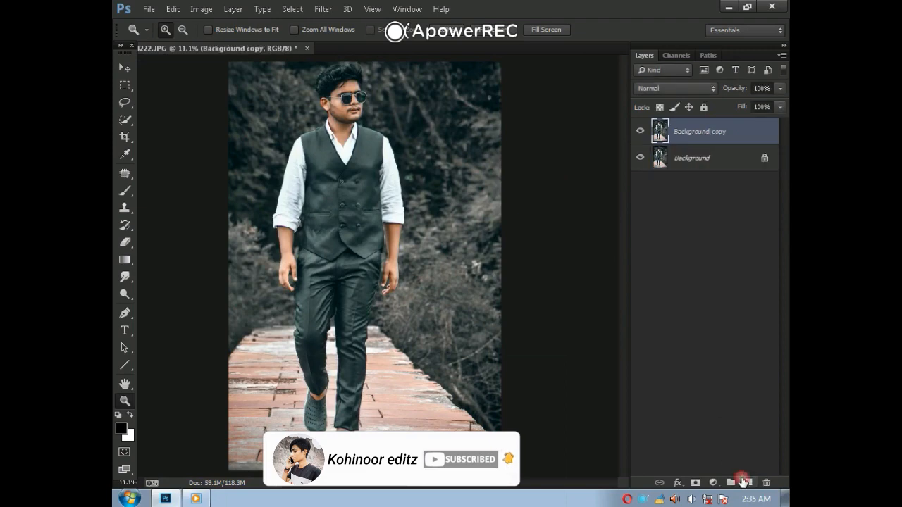
click(332, 12)
click(359, 85)
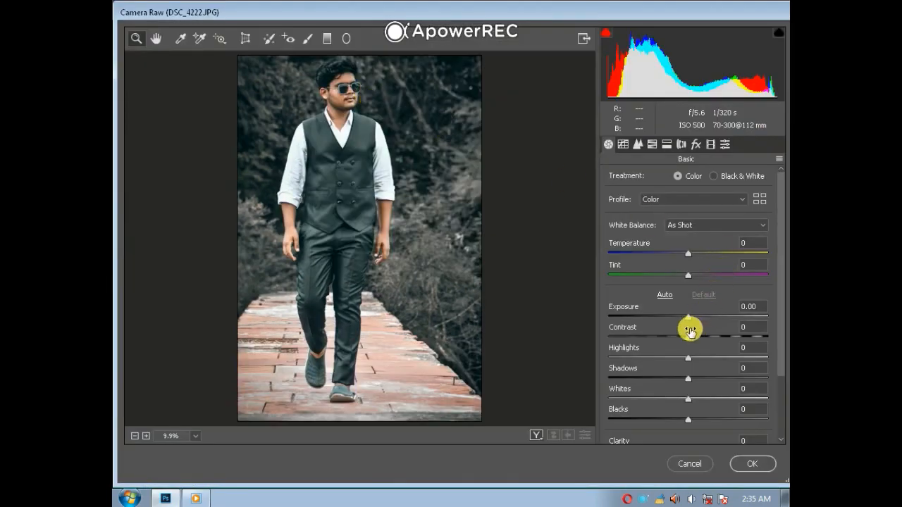
Set Exposure to -0.25, Contrast to +14, Highlights to -2, Shadows to +31, Whites to +14 and Clarity to about +6
drag(689, 318, 700, 339)
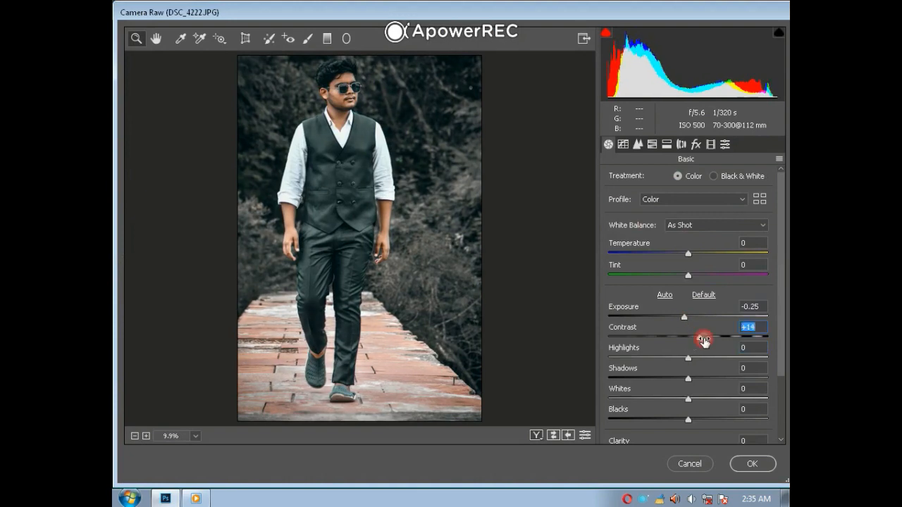
click(689, 381)
drag(698, 380, 713, 380)
scroll(712, 380, down, 2)
click(703, 371)
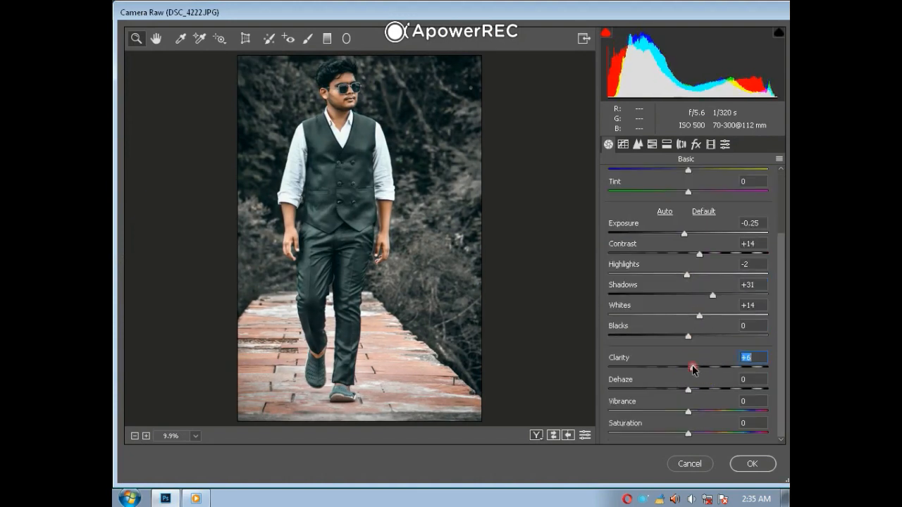
In the HSL saturation settings, set Yellows to -85 and strongly reduce Aquas
click(652, 144)
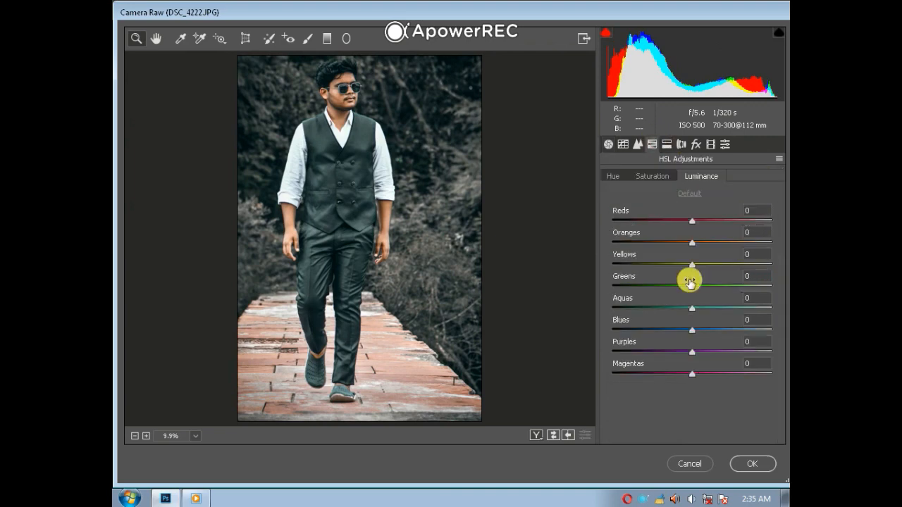
click(641, 177)
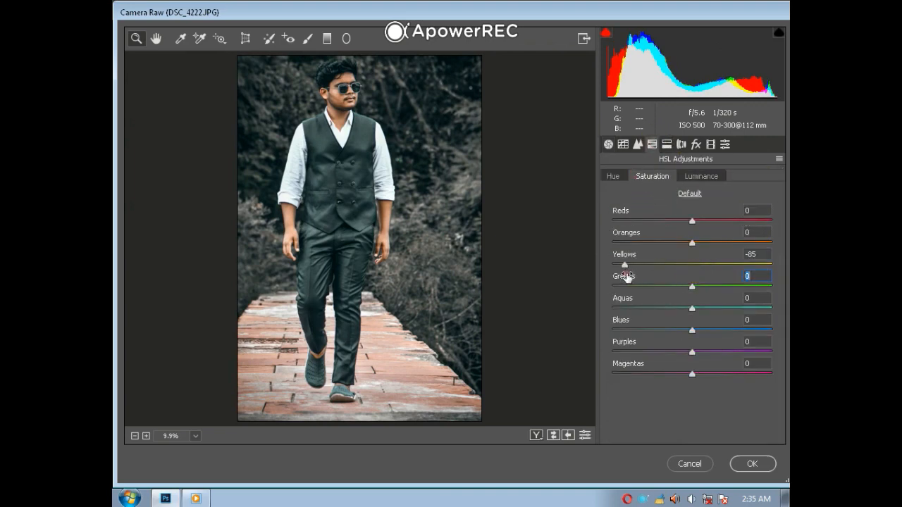
drag(626, 301, 632, 309)
In the HSL hue settings, set Yellows to -70, Greens to -79 and Aquas to -76
click(618, 177)
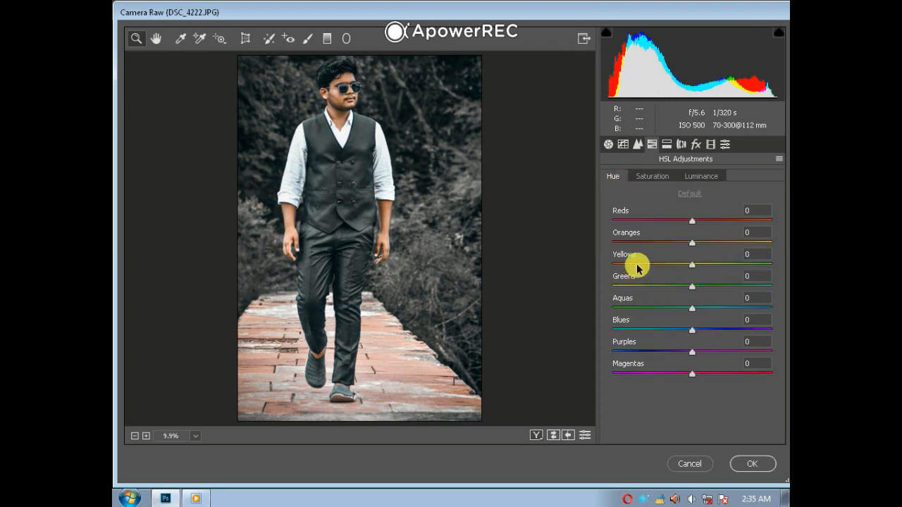
click(636, 264)
click(629, 286)
click(631, 308)
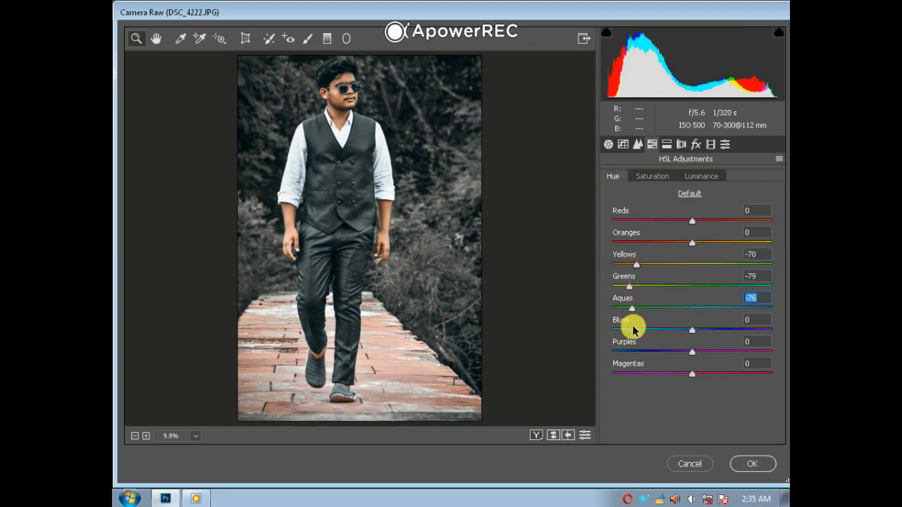
Set the Greens luminance to -68 and slightly lower the Oranges saturation
click(698, 176)
click(638, 286)
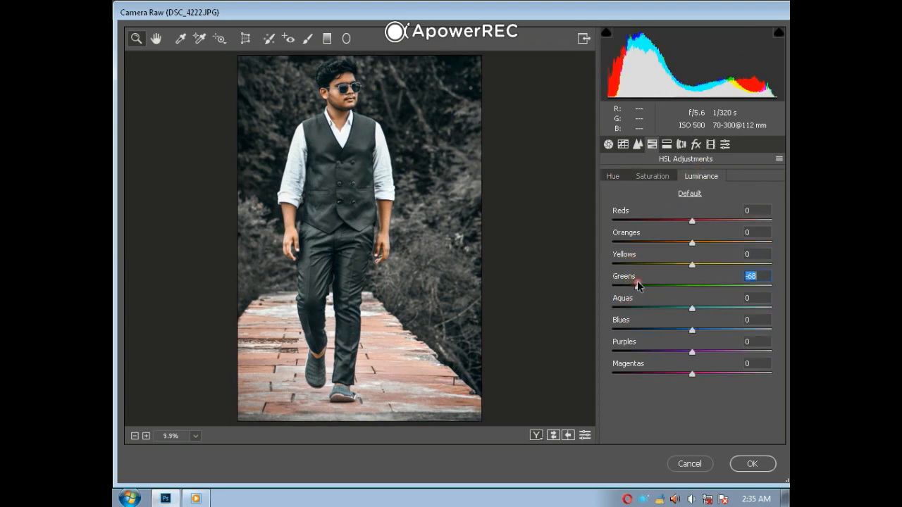
click(652, 176)
click(678, 241)
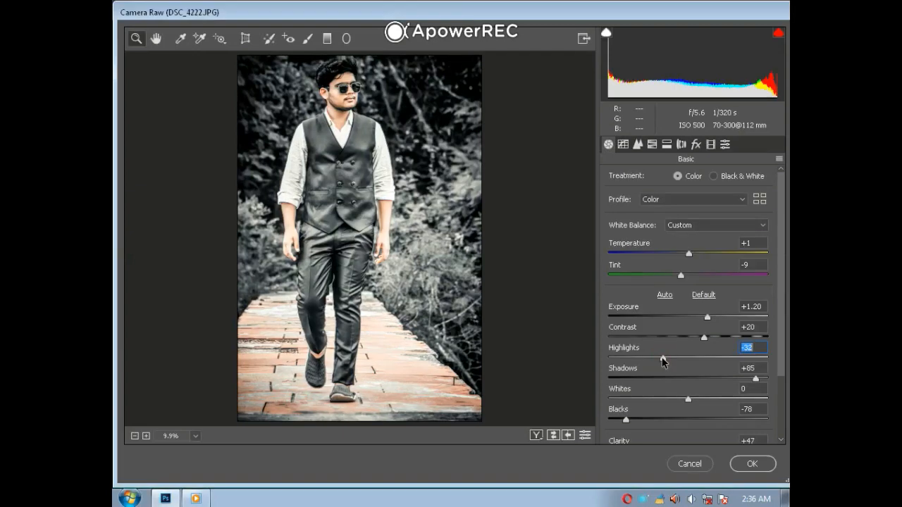
In the Basic settings, set Highlights to -91 and reduce Exposure to slightly below +0.25
drag(662, 362, 604, 367)
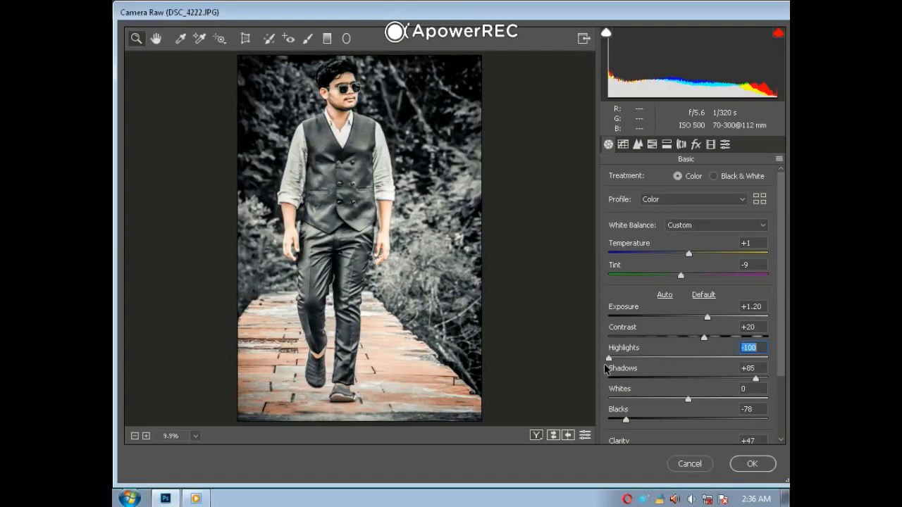
drag(688, 315, 690, 319)
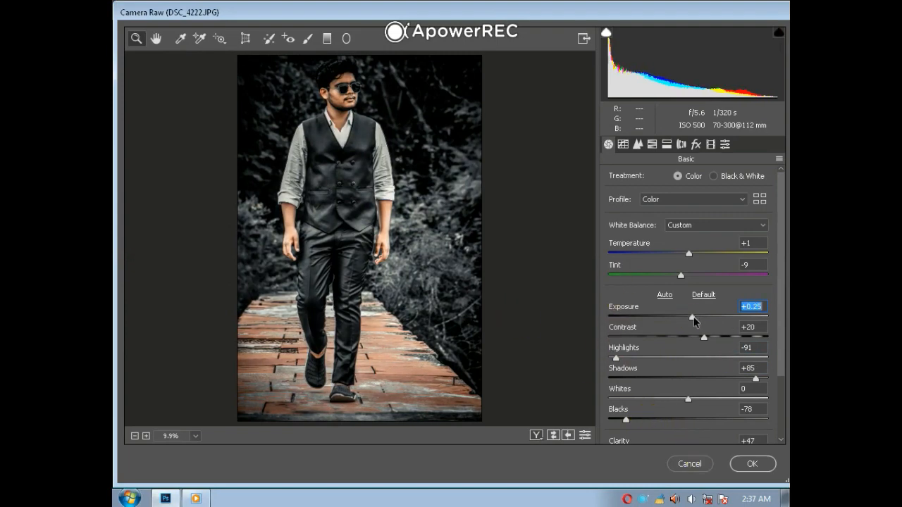
mouse_move(693, 317)
mouse_down()
mouse_move(677, 321)
mouse_move(696, 316)
mouse_move(687, 315)
mouse_up()
Set the post-crop vignetting Amount to -5 and apply the Camera Raw filter
click(696, 144)
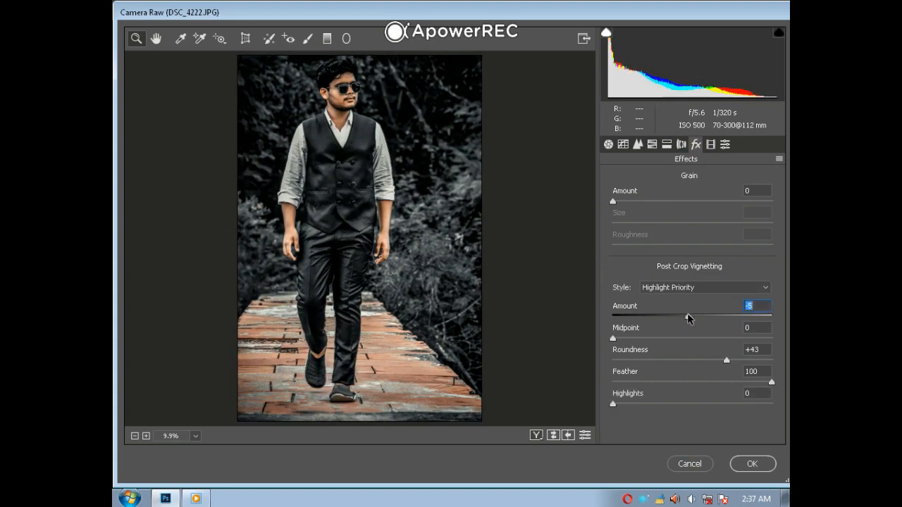
click(752, 464)
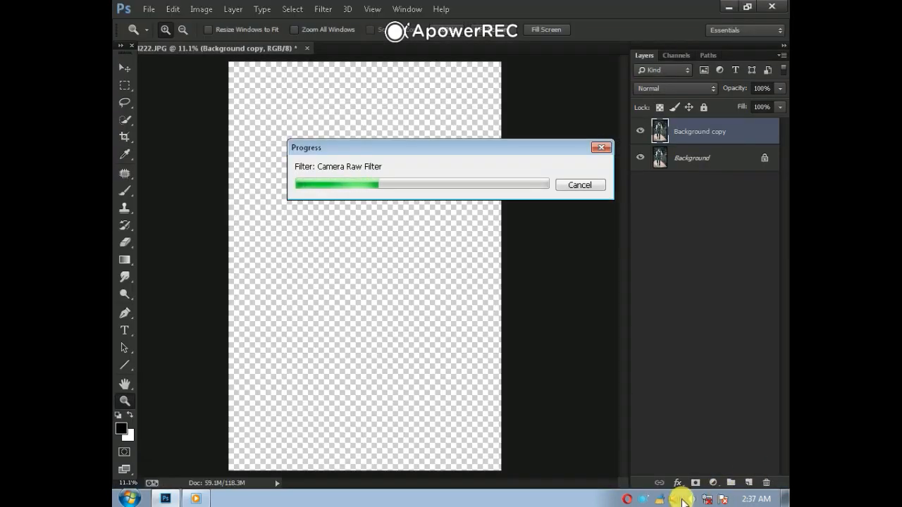
click(689, 501)
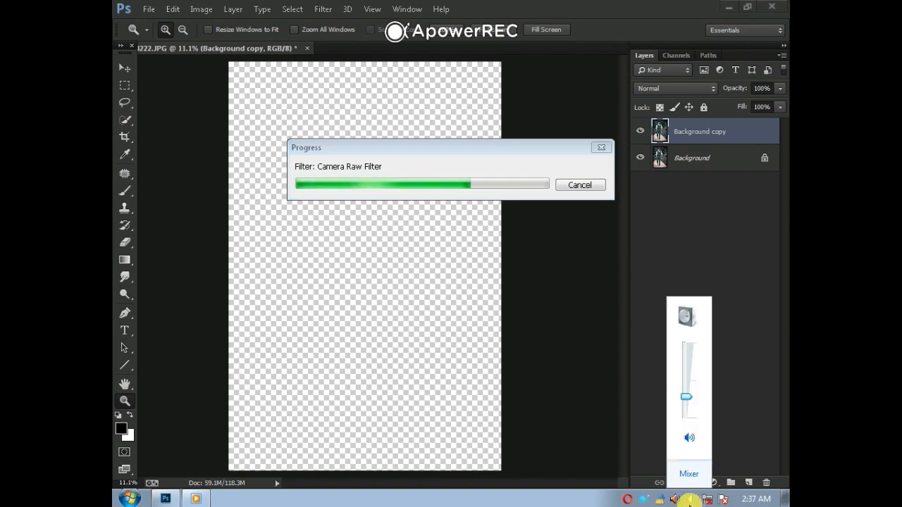
click(595, 398)
Merge all visible layers into the Background and duplicate the merged layer
click(352, 179)
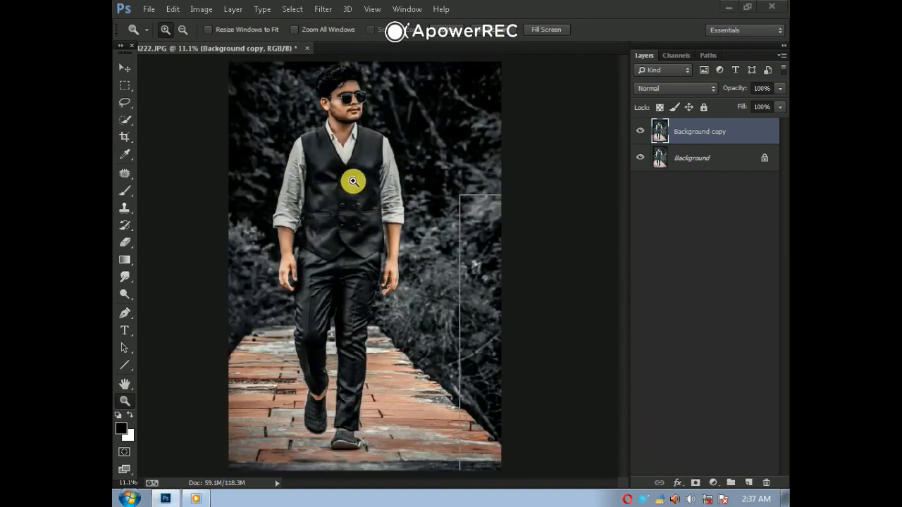
alt+click(340, 130)
drag(348, 95, 351, 99)
alt+click(328, 134)
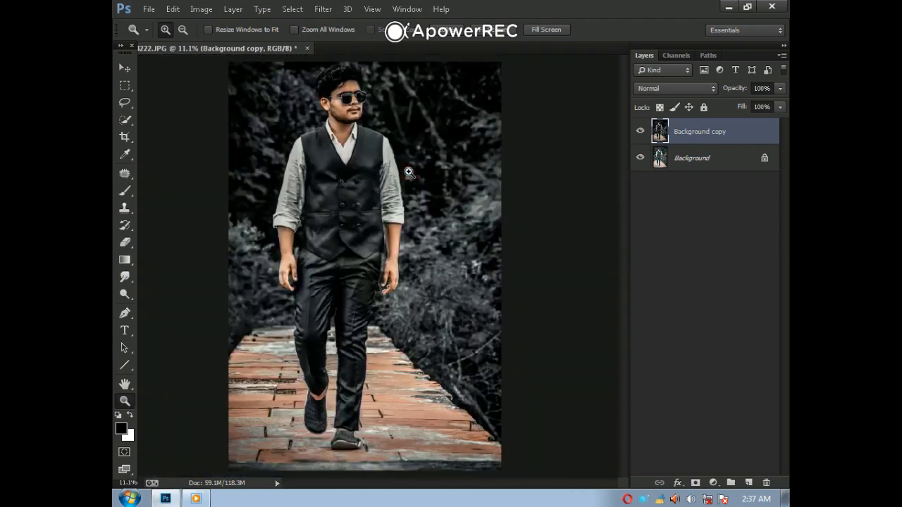
right_click(680, 151)
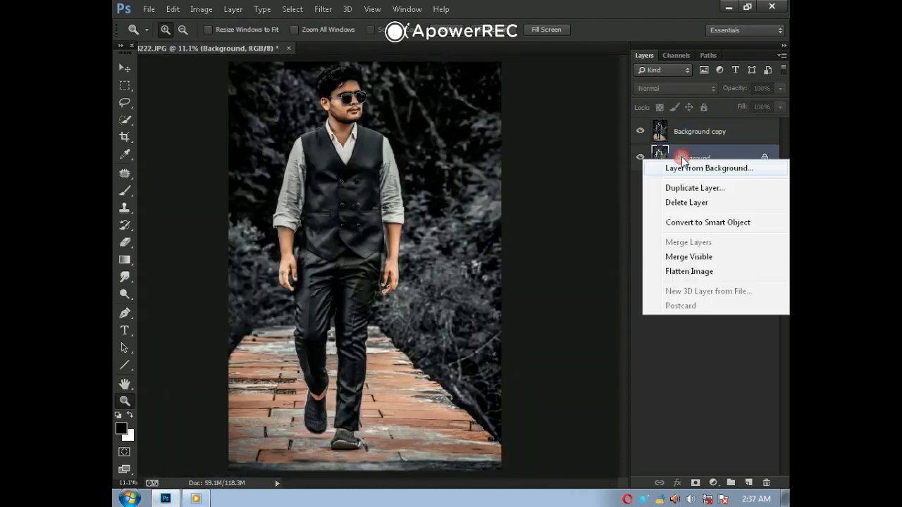
click(699, 256)
drag(720, 140, 750, 484)
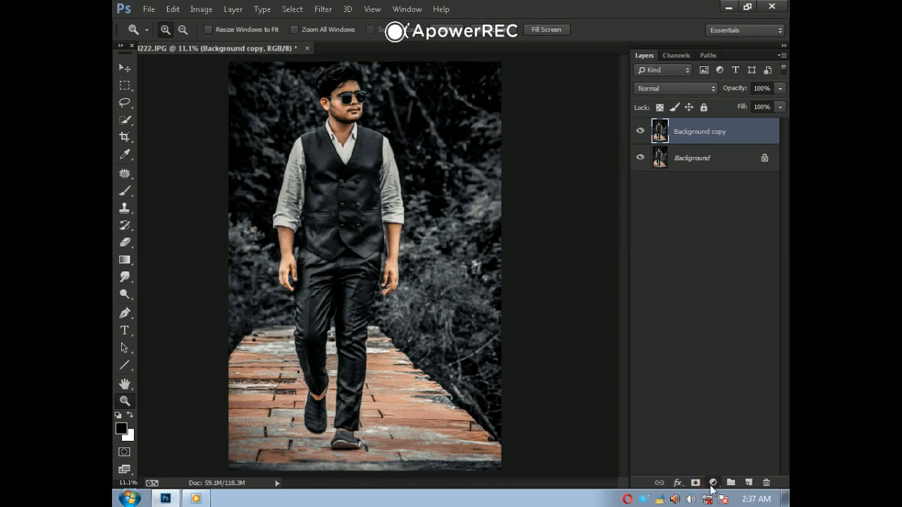
Add a Selective Color adjustment above Background copy and, for Cyans, set Cyan to +100 and Magenta to its minimum
click(712, 483)
click(709, 475)
click(524, 233)
click(519, 276)
drag(534, 262, 651, 260)
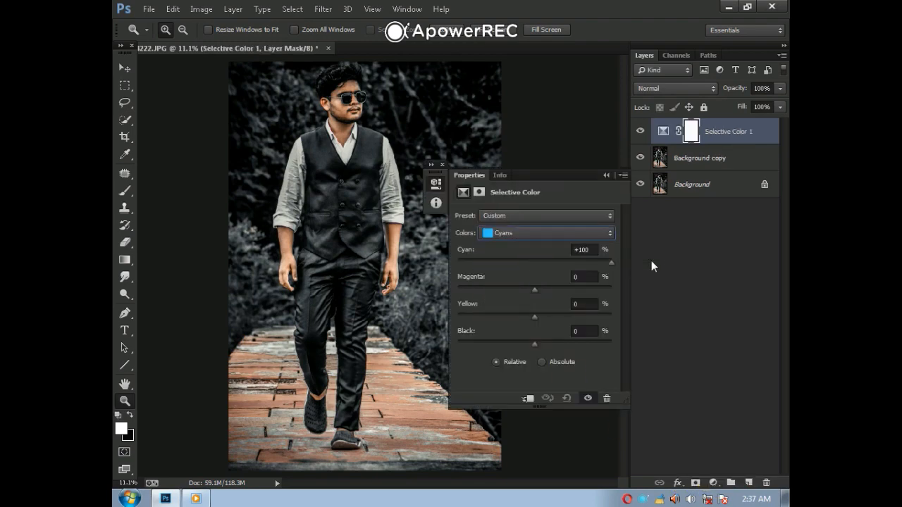
drag(544, 289, 457, 290)
For the Blues, set Cyan to +33, Magenta to -40, Yellow to +34 and Black to about -43, and collapse the settings
click(557, 234)
click(542, 288)
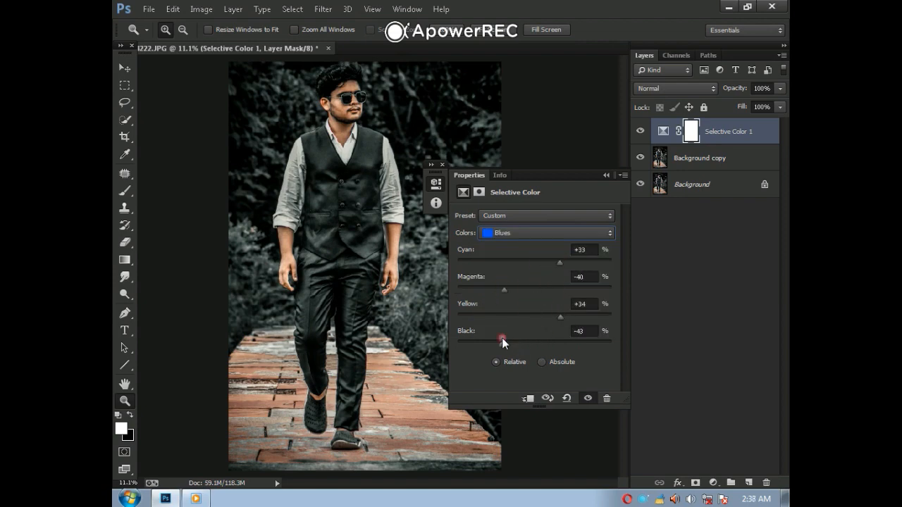
click(606, 175)
Add a second Selective Color adjustment and, for Cyans, set Cyan to +100, Magenta to -95 and Yellow to about +27
click(694, 394)
click(713, 483)
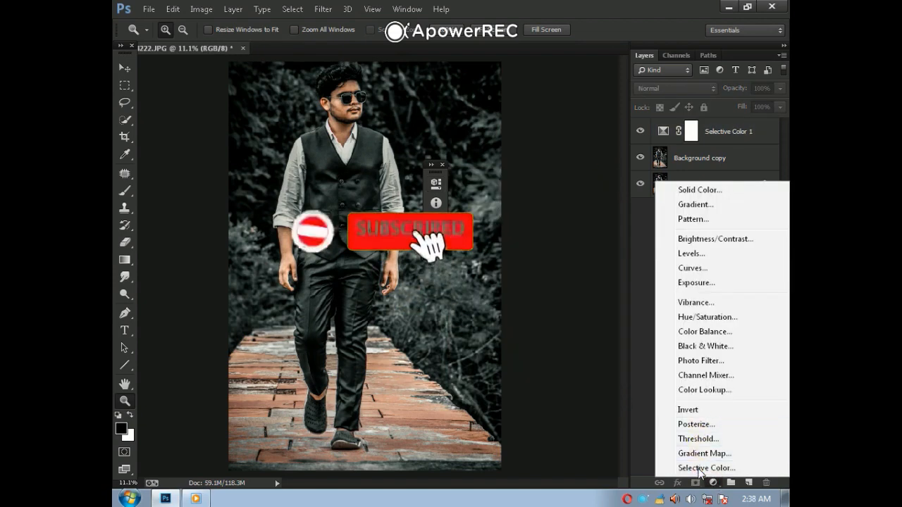
click(699, 469)
click(541, 233)
click(539, 279)
drag(534, 264, 651, 274)
drag(534, 290, 461, 290)
drag(535, 316, 556, 315)
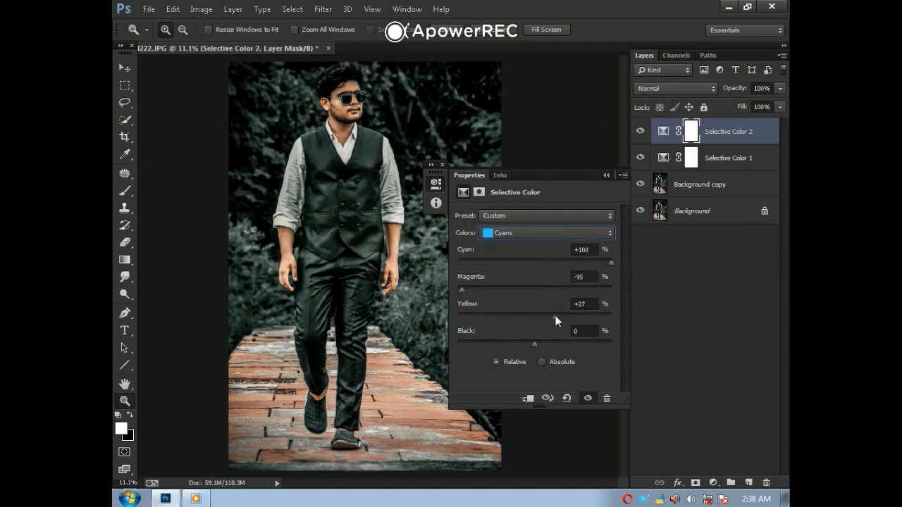
click(543, 233)
click(549, 280)
click(606, 176)
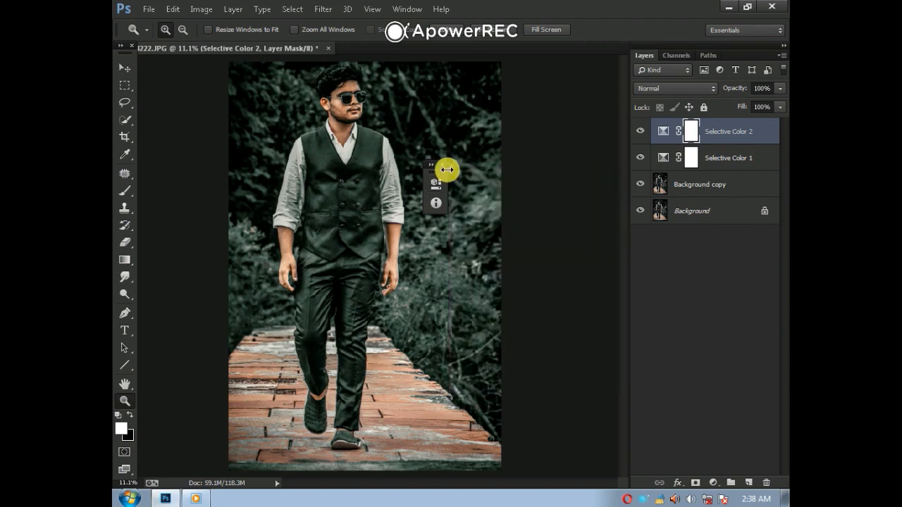
Merge both Selective Color adjustments and the image layers into the Background, and duplicate the result
right_click(644, 210)
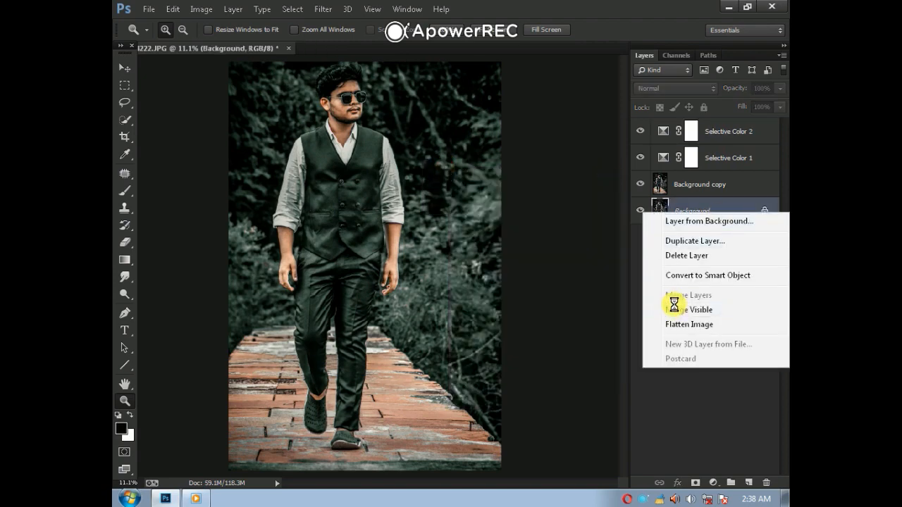
click(673, 309)
drag(747, 480, 747, 481)
Examine the face and upper body up close, and return to the full image view
click(320, 100)
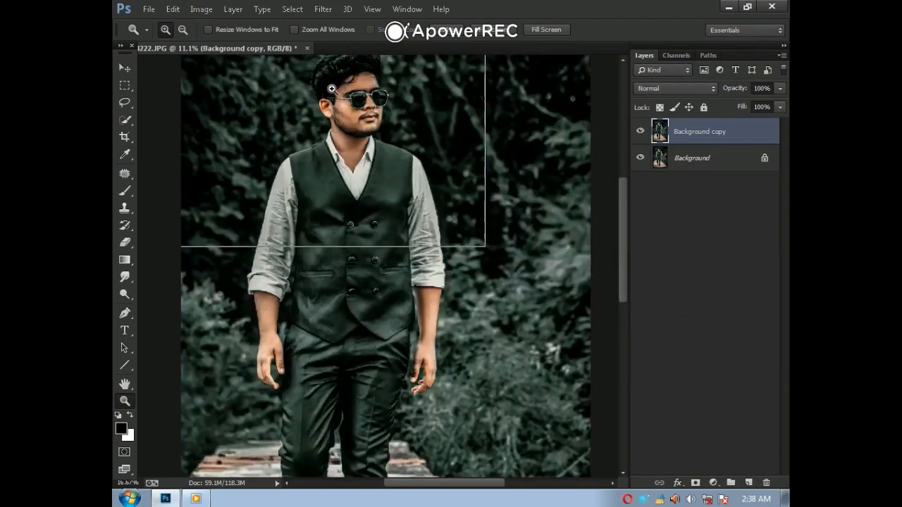
click(339, 92)
click(395, 116)
click(395, 116)
right_click(398, 115)
click(418, 121)
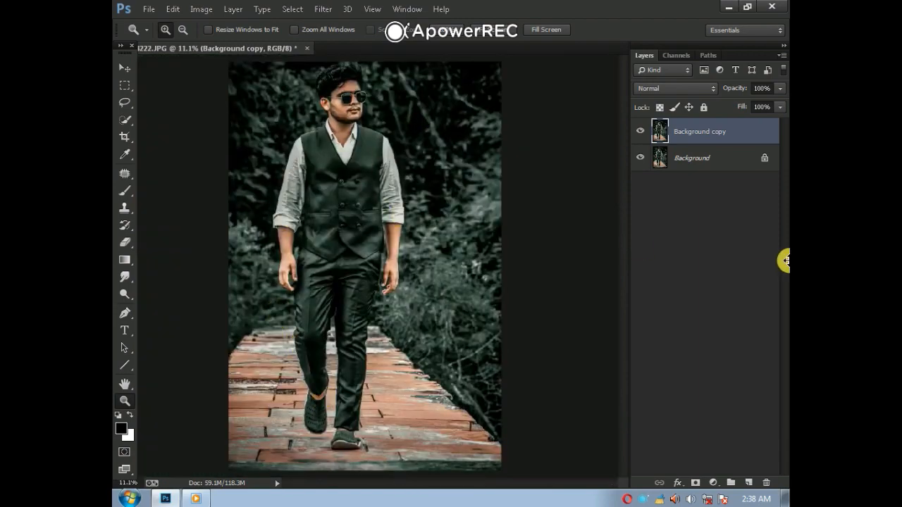
Smooth the skin on the cheek and chin using the Smudge tool at 16% strength with a 60 px brush
click(382, 81)
click(330, 98)
click(328, 97)
click(331, 91)
click(332, 92)
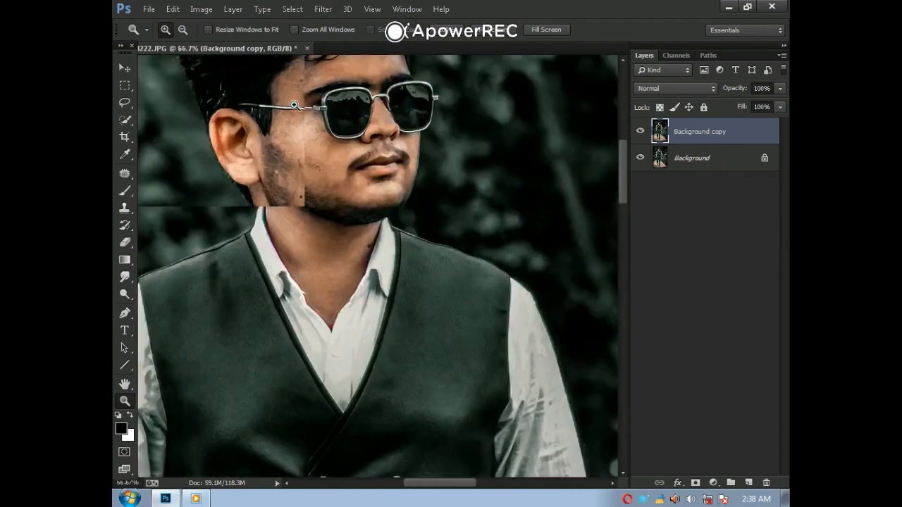
click(303, 106)
scroll(402, 205, up, 2)
drag(125, 276, 177, 302)
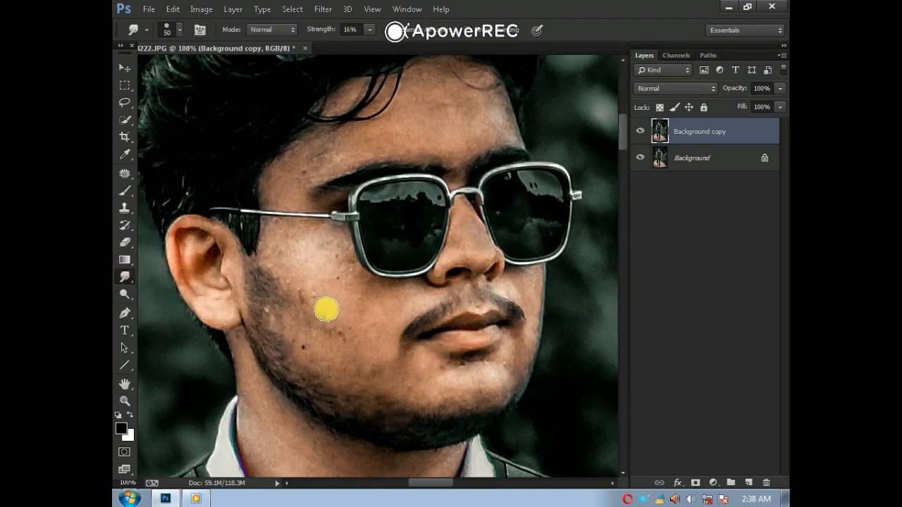
key(ctrl+plus)
drag(309, 348, 314, 307)
key(ctrl+minus)
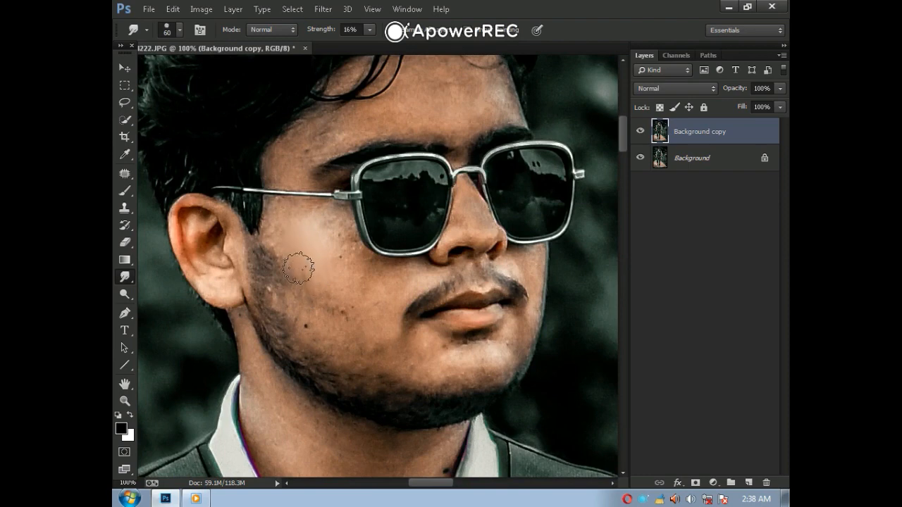
mouse_move(296, 275)
mouse_down()
mouse_move(306, 295)
mouse_move(329, 280)
mouse_move(322, 298)
mouse_move(335, 320)
mouse_up()
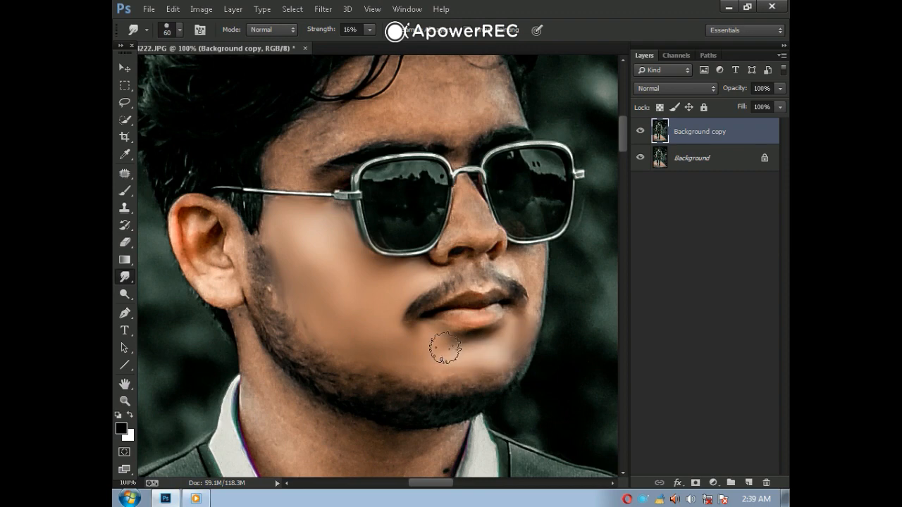
Smooth the skin on the temple and forehead with the Smudge tool at 16% strength, using a 40 to 50 px brush
drag(309, 147, 317, 256)
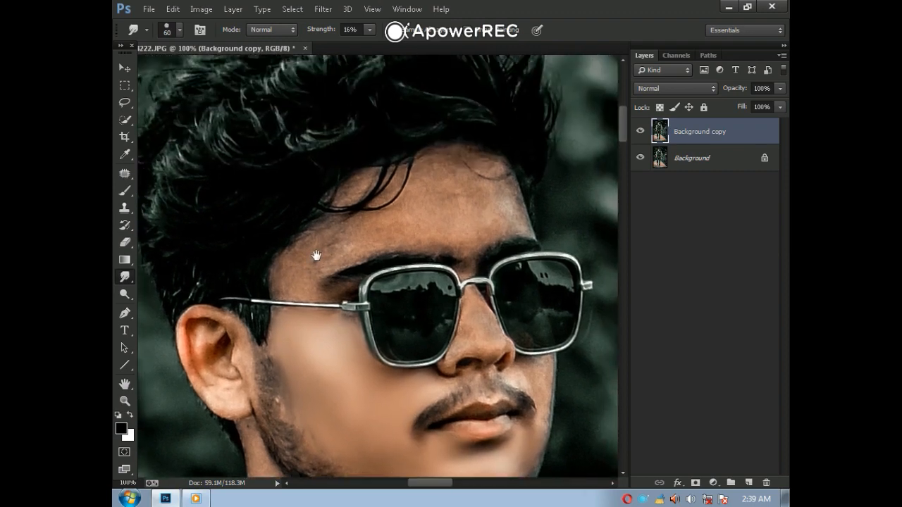
key(ctrl+plus)
key(bracketleft)
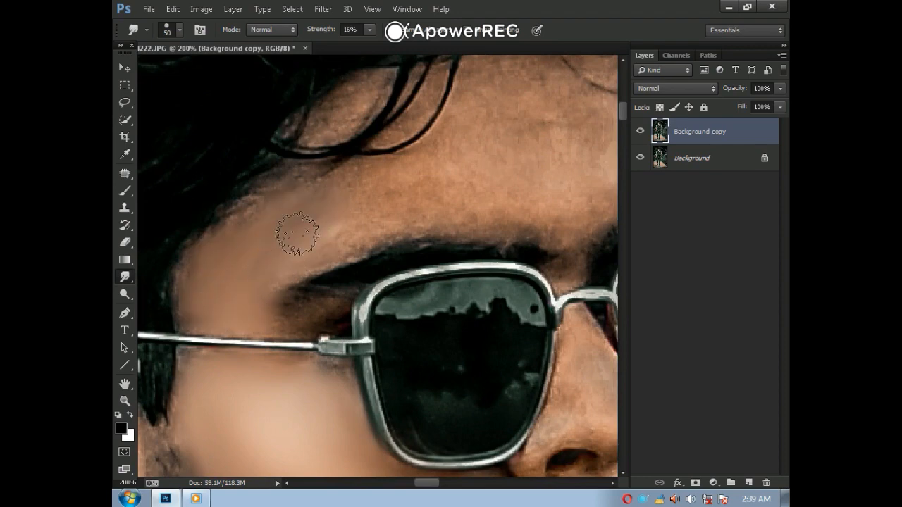
drag(395, 204, 303, 235)
key(bracketleft)
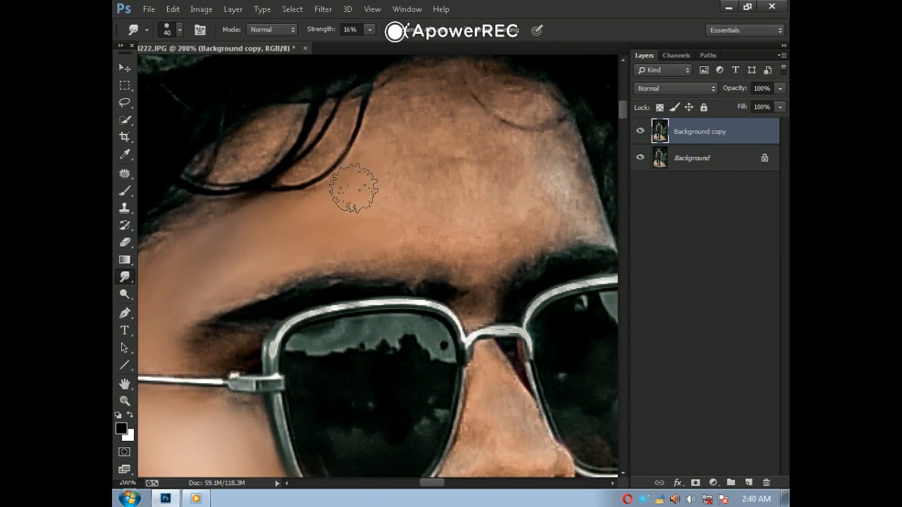
mouse_move(382, 189)
mouse_down()
mouse_move(338, 241)
mouse_move(478, 237)
mouse_move(437, 228)
mouse_move(525, 204)
mouse_move(436, 180)
mouse_move(446, 164)
mouse_move(479, 162)
mouse_move(450, 119)
mouse_move(524, 171)
mouse_move(548, 154)
mouse_move(563, 204)
mouse_move(575, 175)
mouse_move(510, 215)
mouse_move(560, 197)
mouse_move(452, 179)
mouse_move(453, 191)
mouse_move(495, 139)
mouse_move(410, 157)
mouse_move(454, 141)
mouse_move(459, 120)
mouse_move(352, 190)
mouse_move(375, 169)
mouse_move(425, 185)
mouse_up()
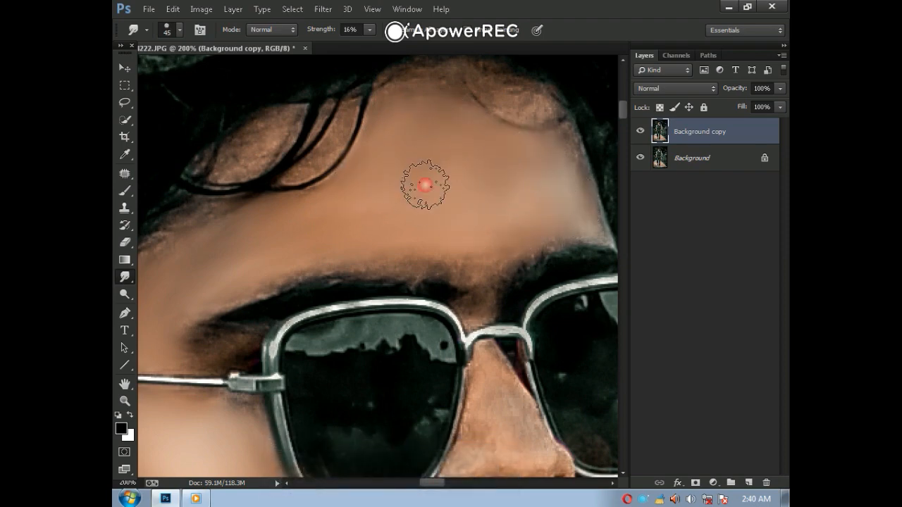
Smooth the nose, upper lip, lips and far cheek with the Smudge tool at 16% strength, using a 30 to 40 px brush
drag(515, 307, 443, 121)
mouse_move(417, 215)
mouse_down()
mouse_move(413, 240)
mouse_move(445, 227)
mouse_move(415, 242)
mouse_up()
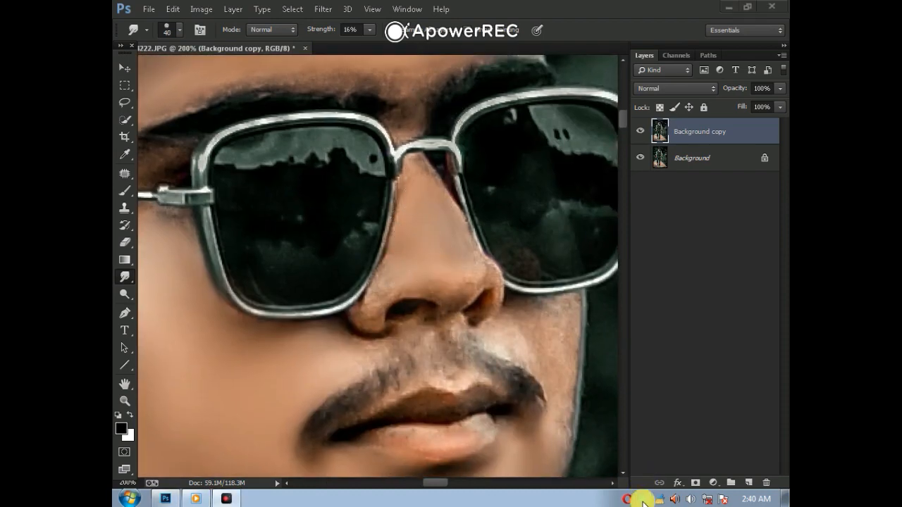
drag(428, 198, 439, 249)
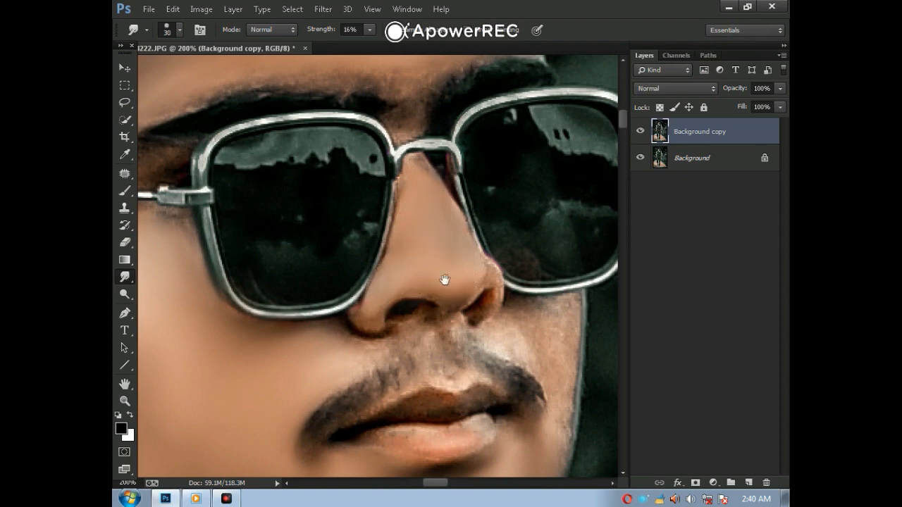
drag(445, 280, 459, 152)
drag(459, 296, 440, 313)
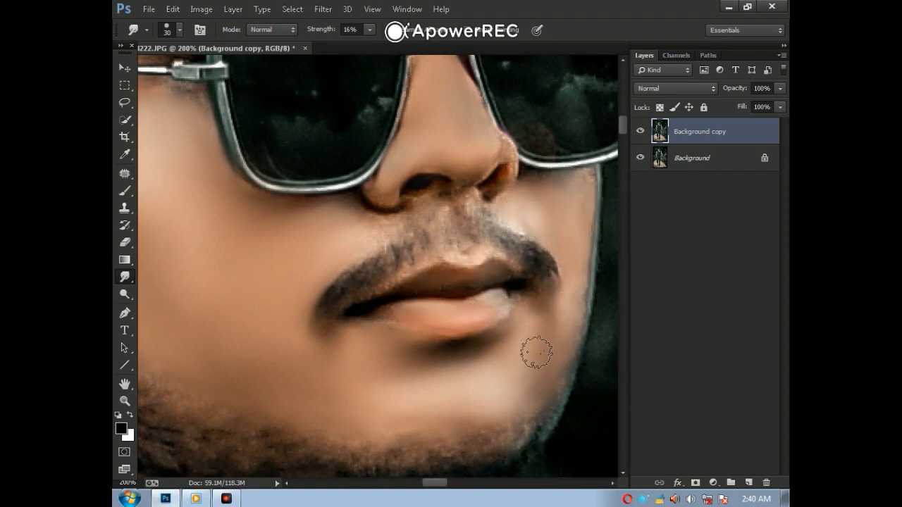
Lighten the forehead, cheek and mouth area with the Dodge tool on Midtones at 25% exposure, enlarging the brush to 400 px
click(124, 401)
right_click(258, 260)
click(299, 272)
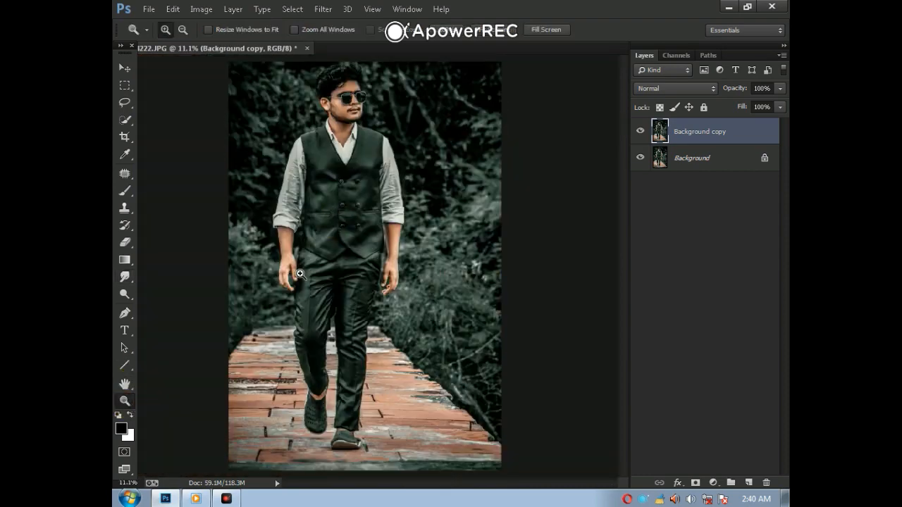
click(347, 84)
click(348, 83)
click(355, 79)
click(360, 77)
click(372, 82)
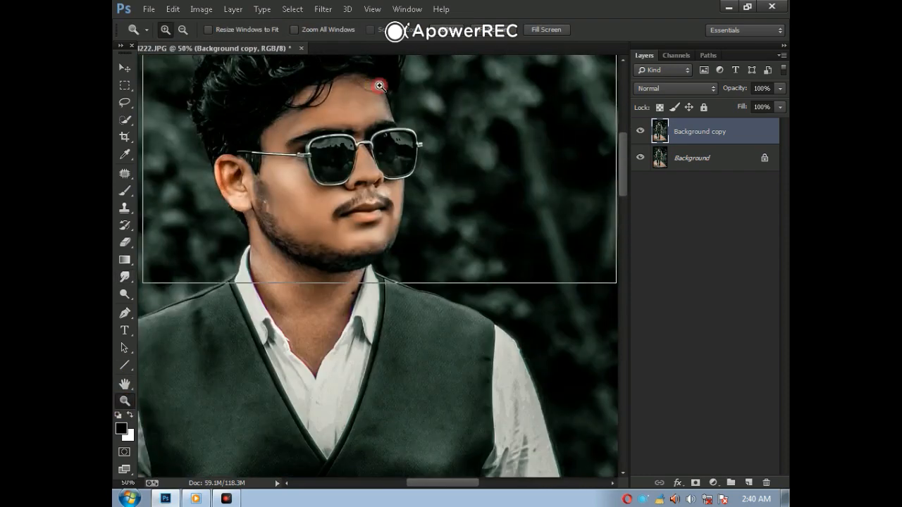
click(380, 87)
click(130, 296)
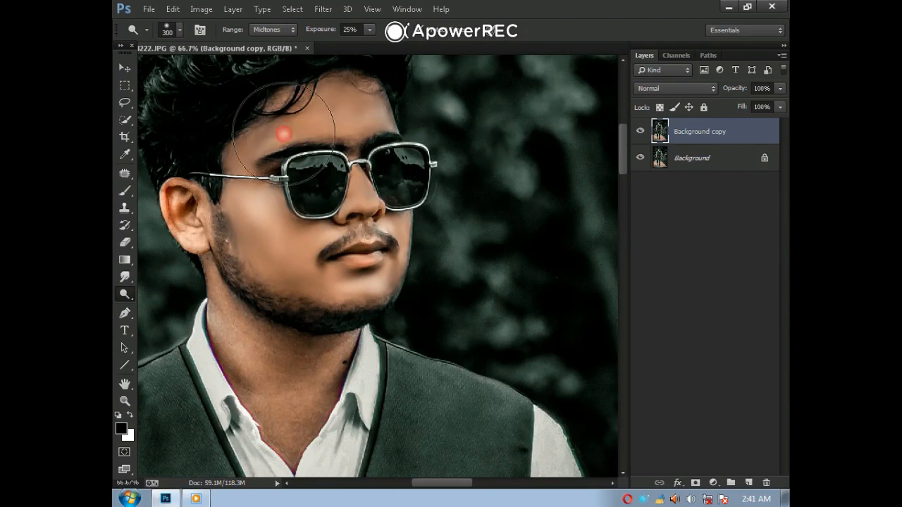
key(bracketright)
drag(292, 252, 285, 253)
click(388, 246)
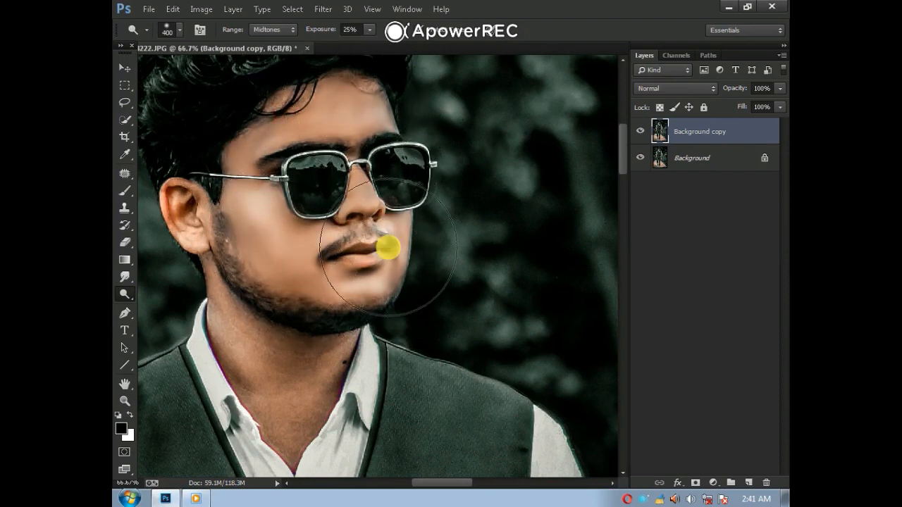
Smooth the neck skin down to the shirt collar with the Smudge tool at 16% strength and a 100 px brush
click(125, 278)
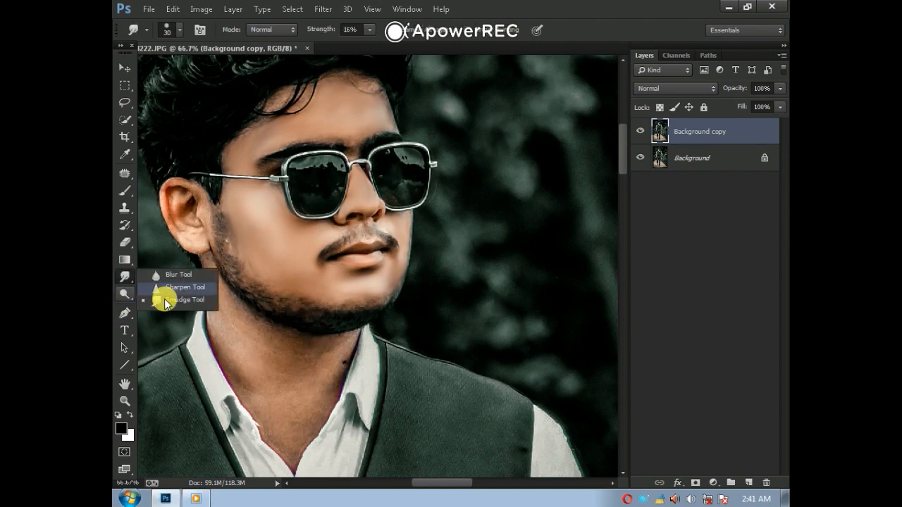
click(252, 356)
key(bracketright)
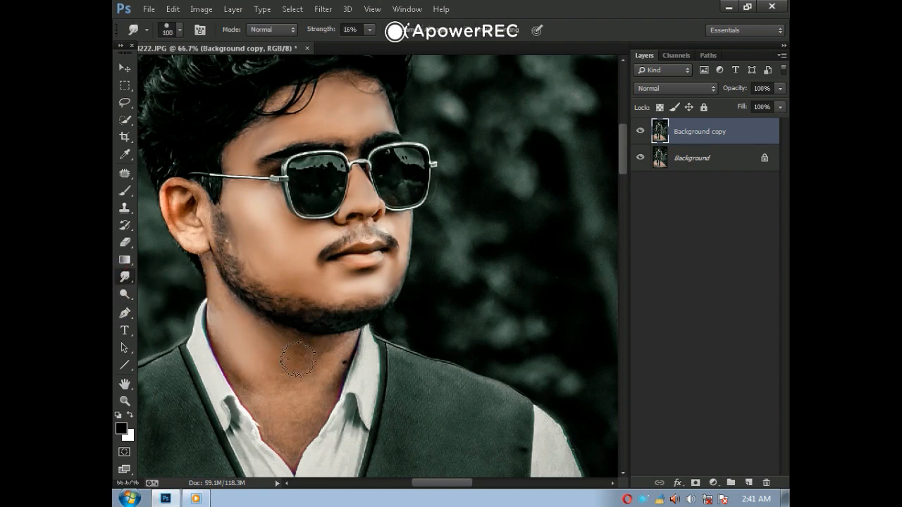
drag(272, 412, 292, 432)
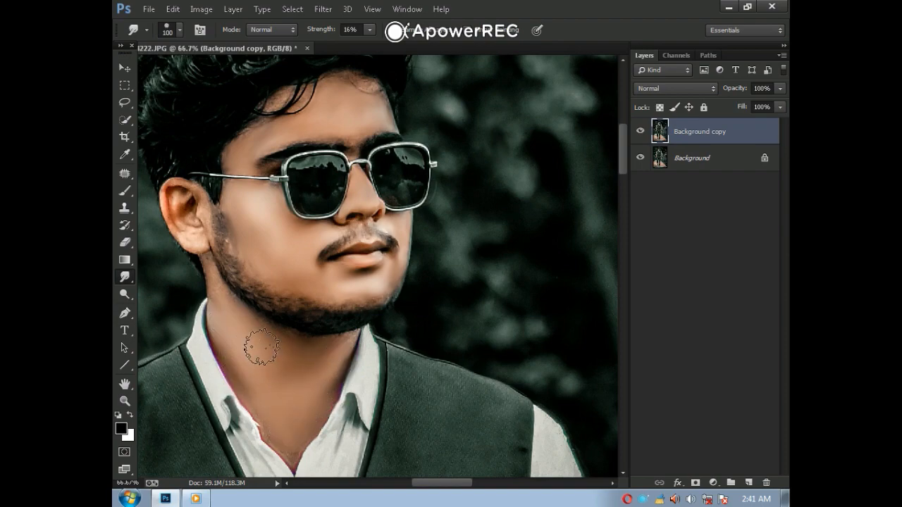
Smooth the skin on both forearms and the backs of both hands with the 100 px Smudge brush at 16% strength
drag(284, 353, 270, 84)
drag(437, 409, 352, 78)
drag(468, 353, 370, 114)
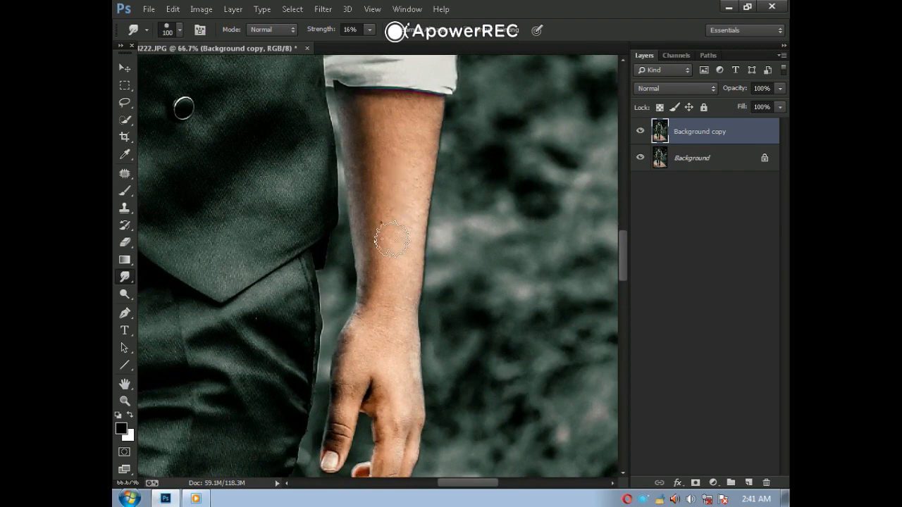
mouse_move(357, 149)
mouse_down()
mouse_move(370, 167)
mouse_move(397, 121)
mouse_up()
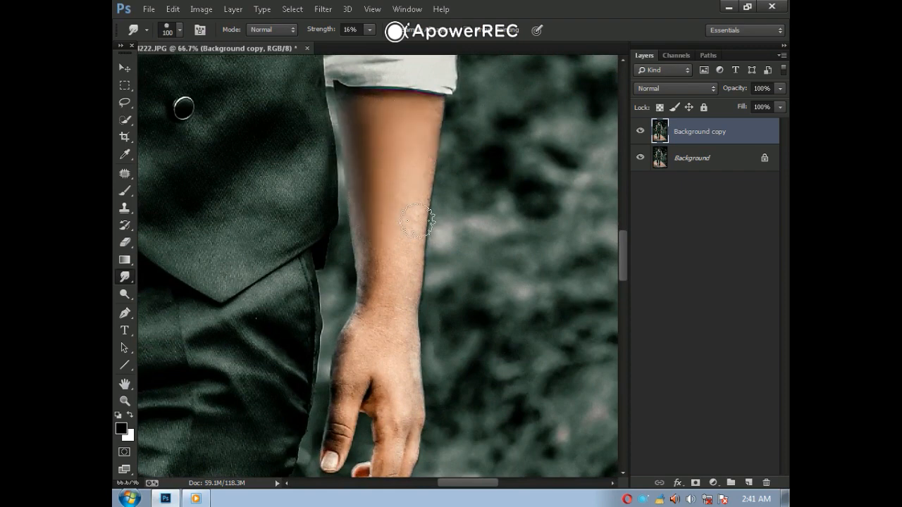
drag(375, 268, 358, 196)
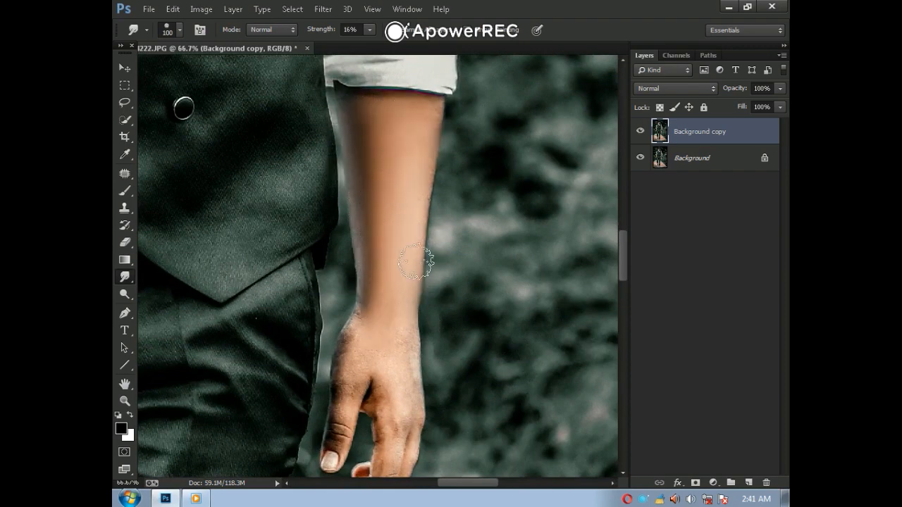
drag(397, 304, 369, 199)
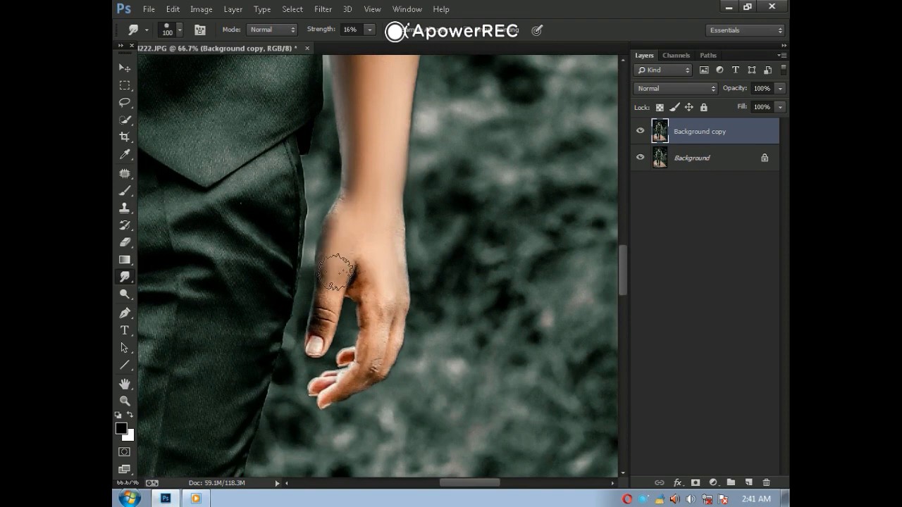
drag(383, 263, 688, 306)
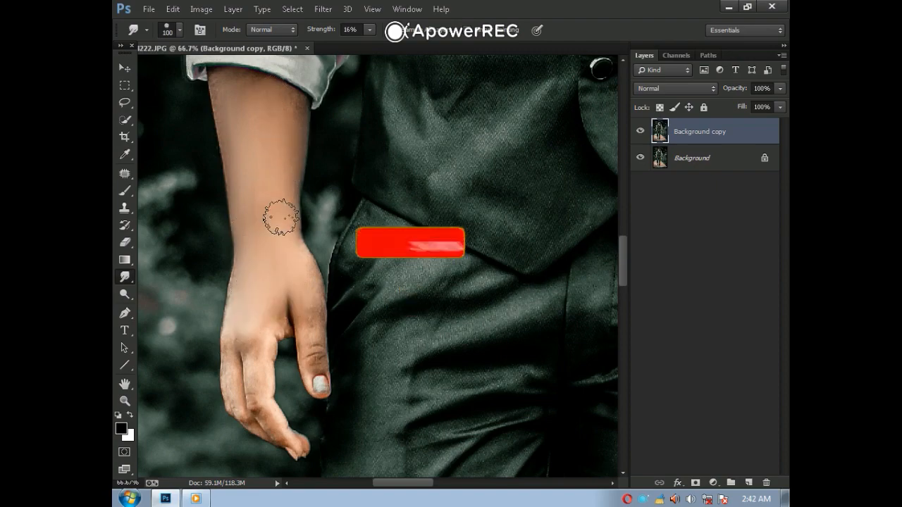
Review the retouched portrait in full and up close, and merge the Background copy layer into the Background
click(124, 401)
right_click(267, 258)
click(303, 276)
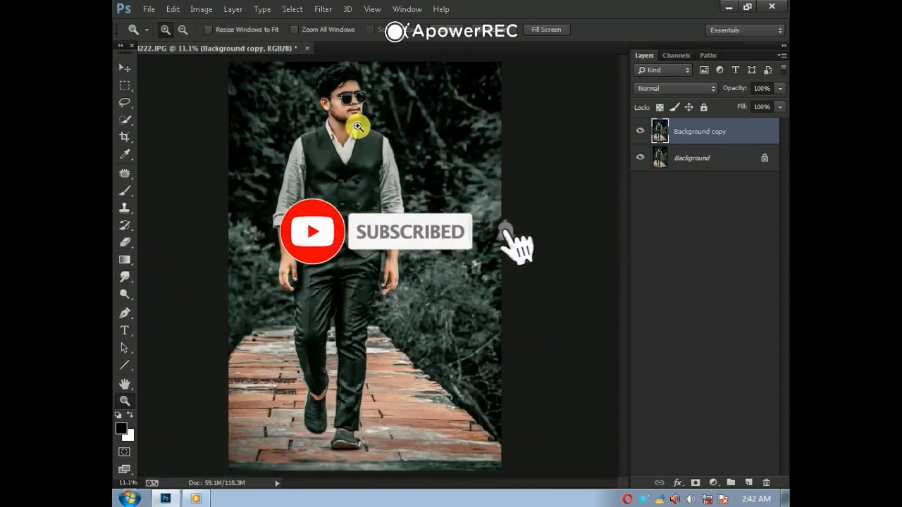
click(356, 86)
click(353, 95)
click(351, 99)
key(ctrl+0)
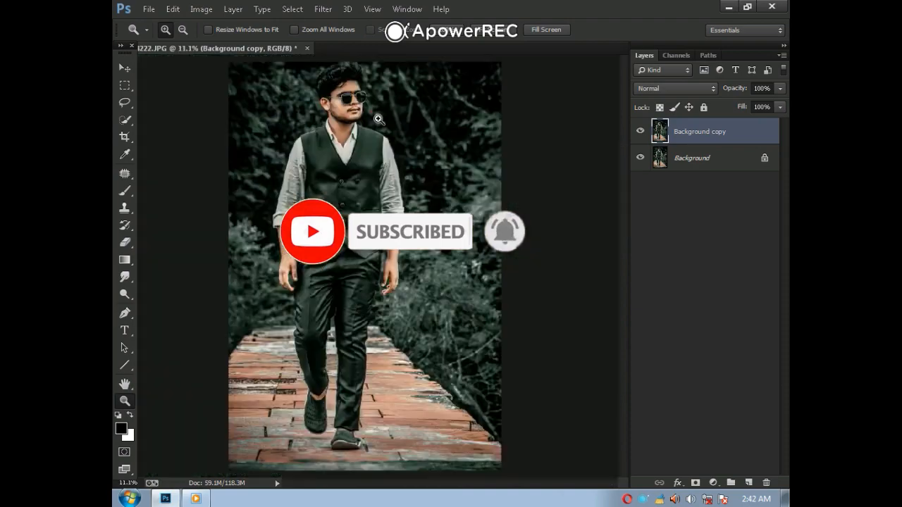
right_click(735, 157)
click(690, 258)
Dodge the dark clothing around the upper trousers on Midtones at 25% exposure with a 400 px brush
click(323, 166)
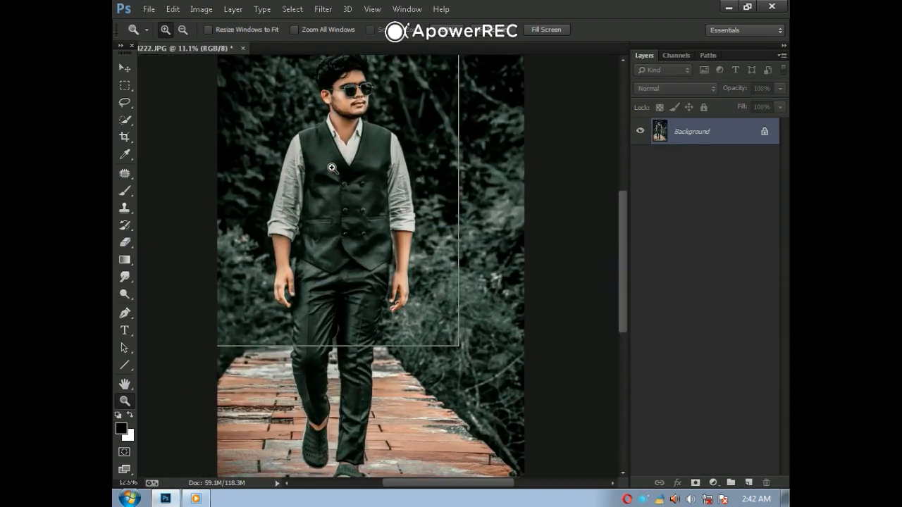
right_click(365, 172)
click(374, 177)
click(129, 298)
click(332, 270)
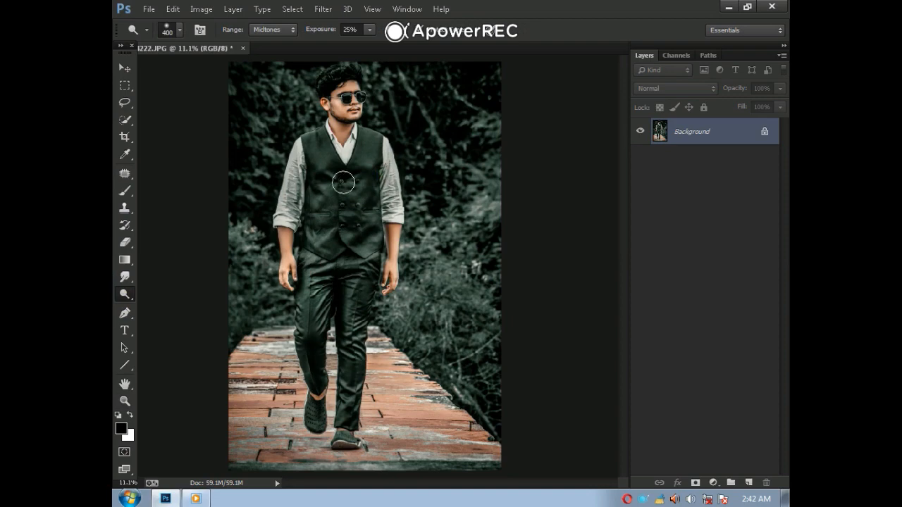
Place the vip logo file from inside the lala folder as a linked image over the portrait
click(124, 398)
right_click(330, 219)
click(349, 231)
click(149, 8)
click(194, 252)
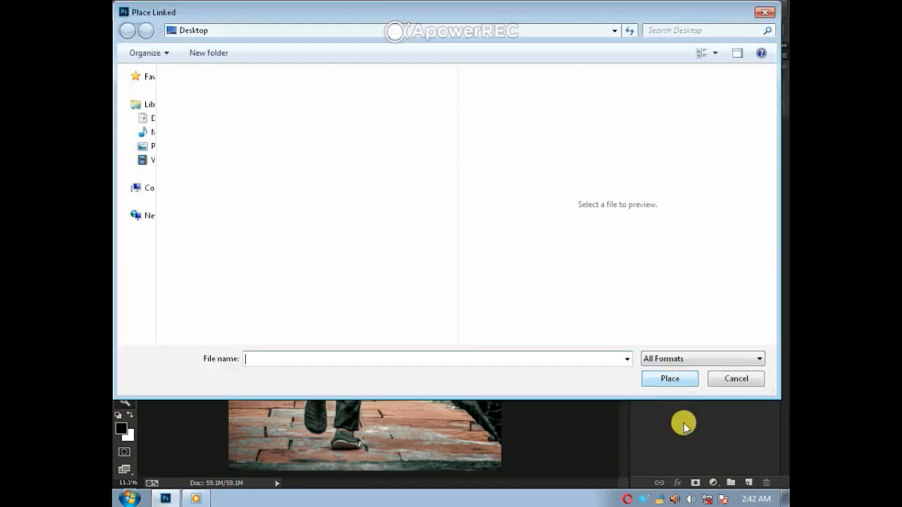
scroll(268, 331, down, 1)
double_click(228, 341)
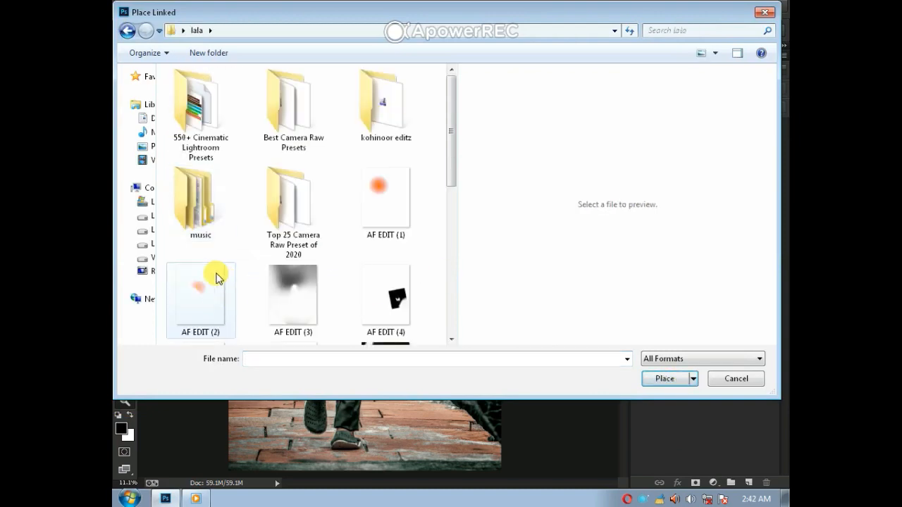
double_click(199, 201)
double_click(237, 95)
scroll(268, 207, down, 3)
click(215, 319)
click(673, 379)
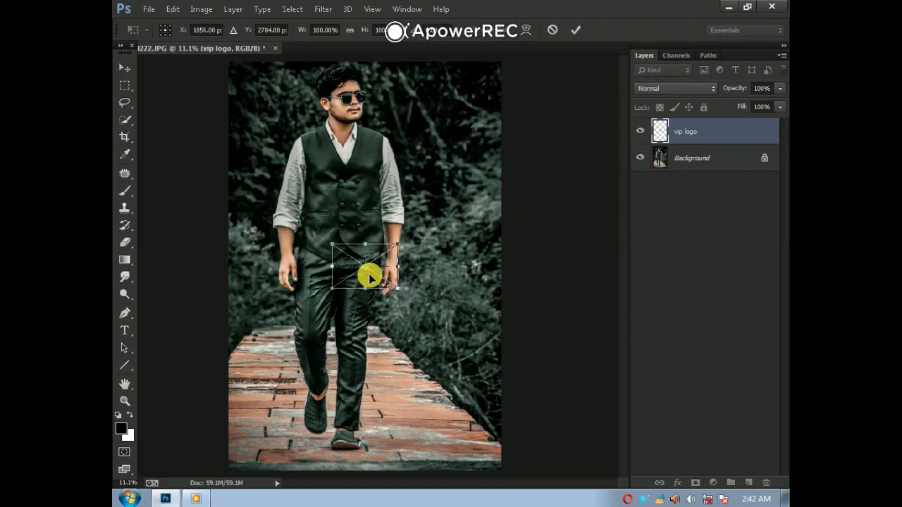
Scale the placed logo to 85% and position it on the brick path beside the man's lower leg
drag(369, 276, 428, 394)
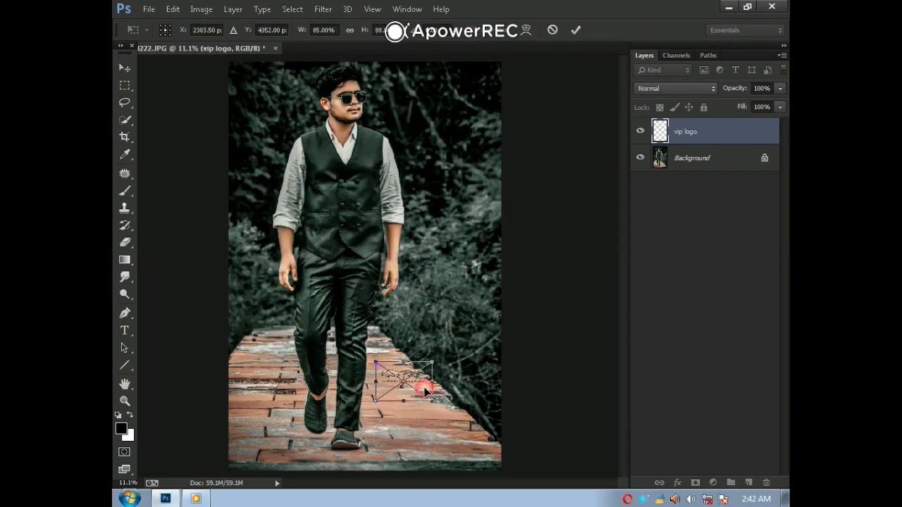
click(125, 68)
click(374, 203)
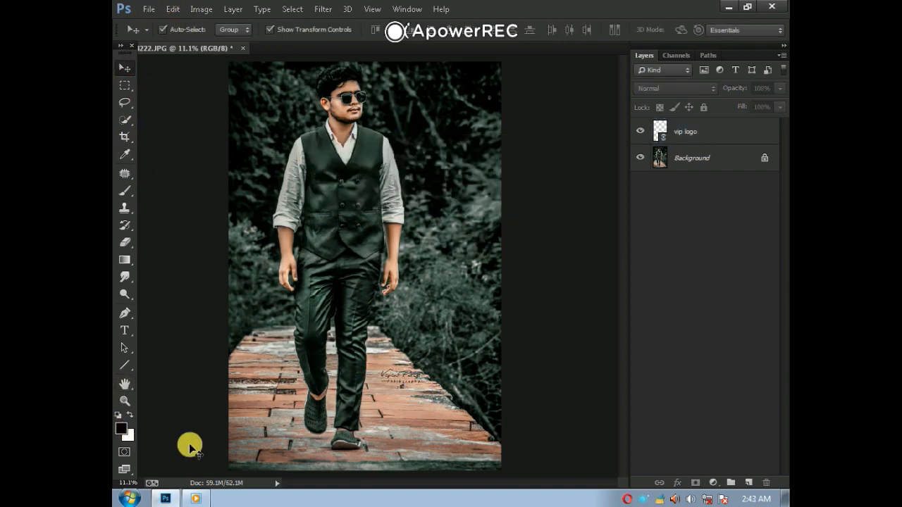
click(749, 482)
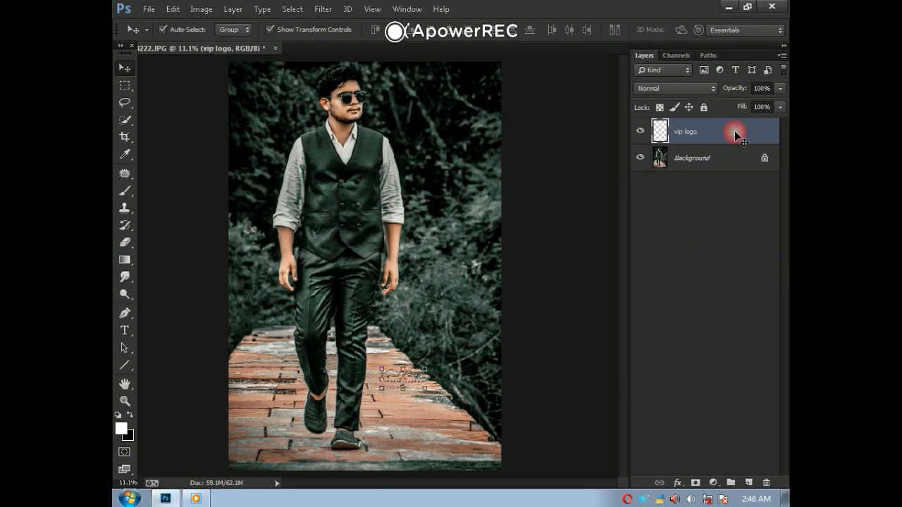
right_click(376, 142)
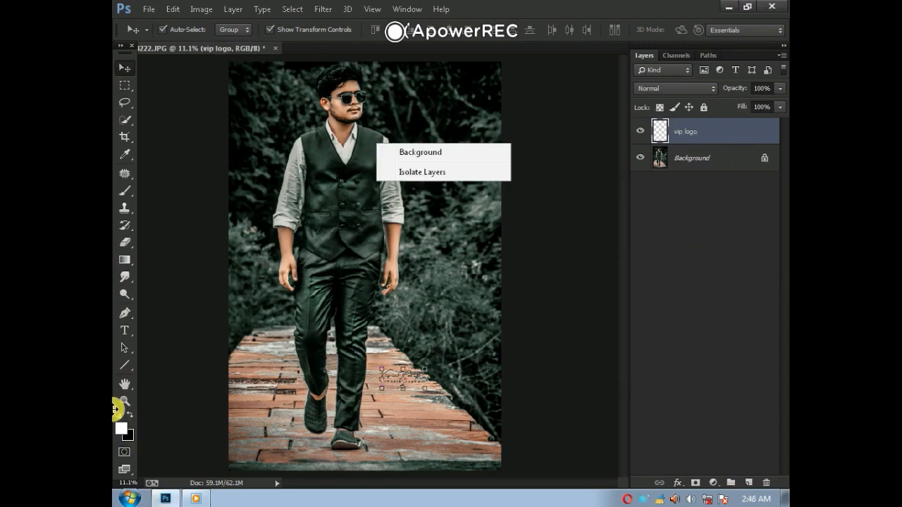
click(123, 409)
right_click(285, 224)
click(121, 409)
click(125, 401)
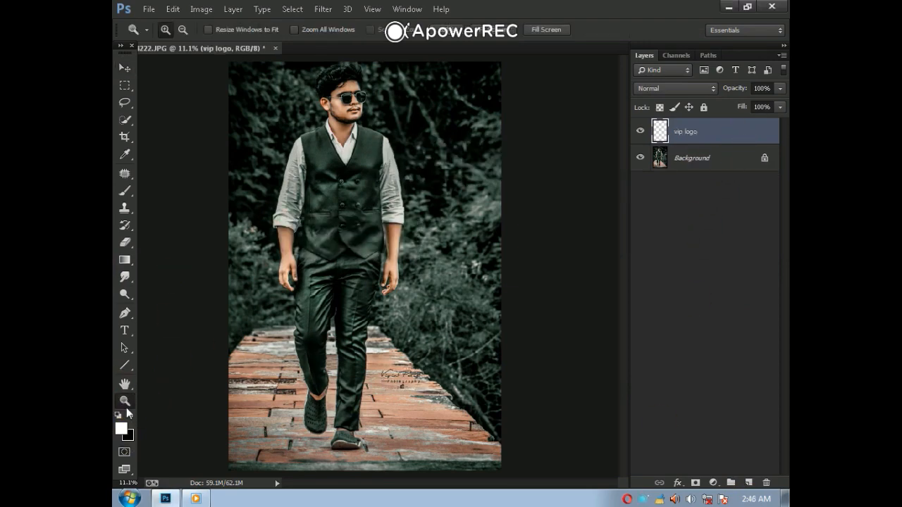
right_click(368, 245)
click(632, 412)
Add an empty layer above the vip logo layer and set the foreground color to white (ffffff)
click(748, 483)
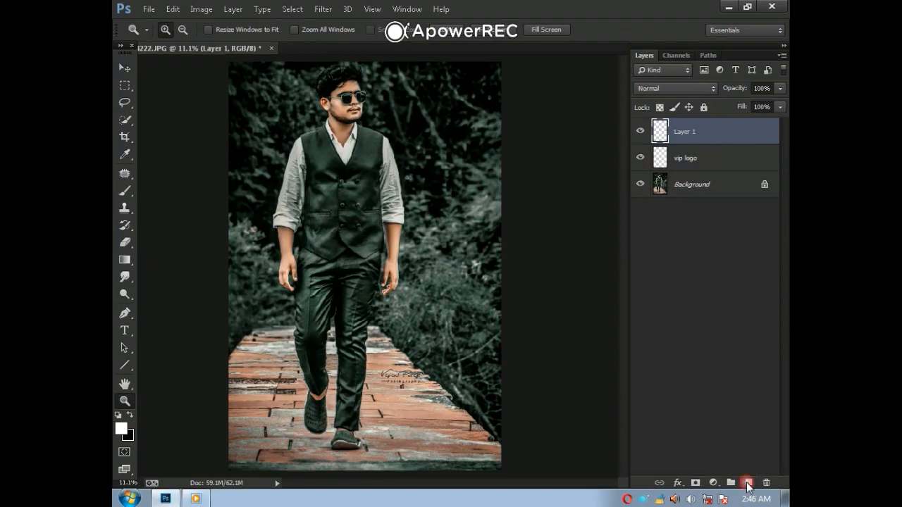
click(124, 425)
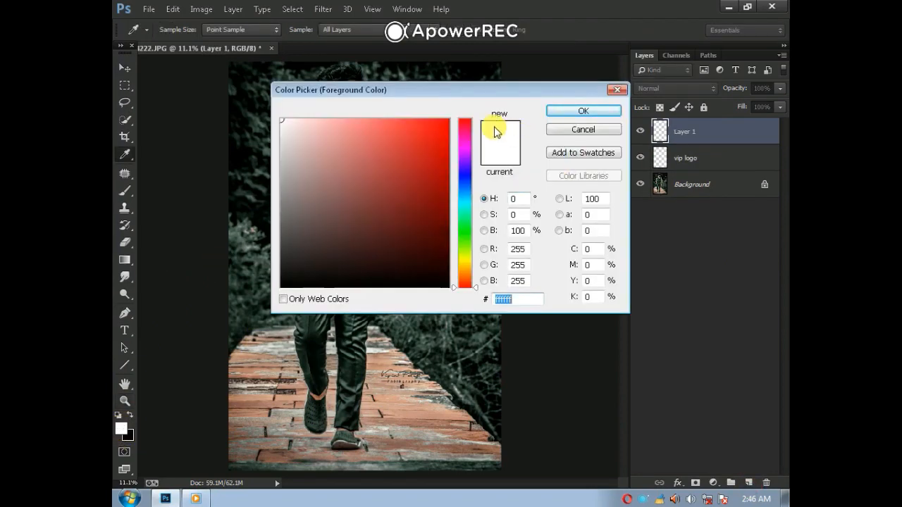
click(584, 111)
Paint one soft white spot with a 1000 px brush at 100% opacity on the dark foliage in the photo's upper-right area
click(124, 190)
click(169, 190)
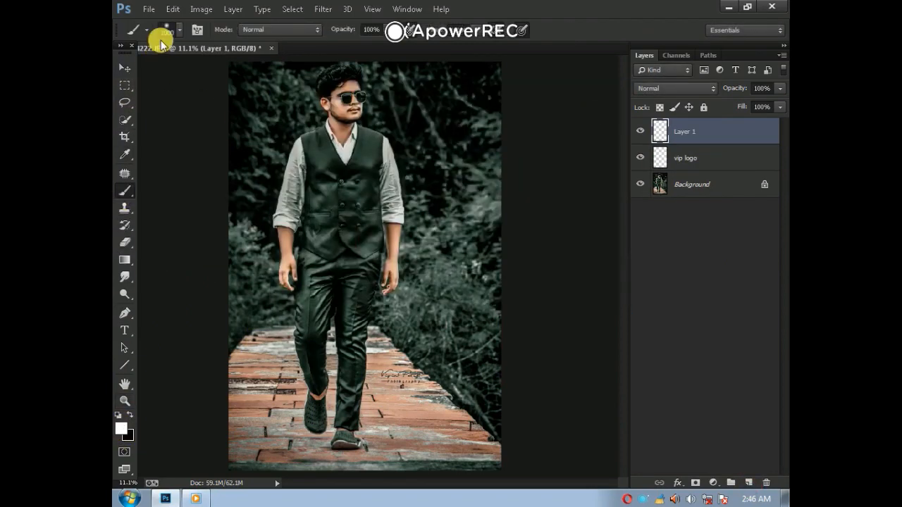
click(167, 30)
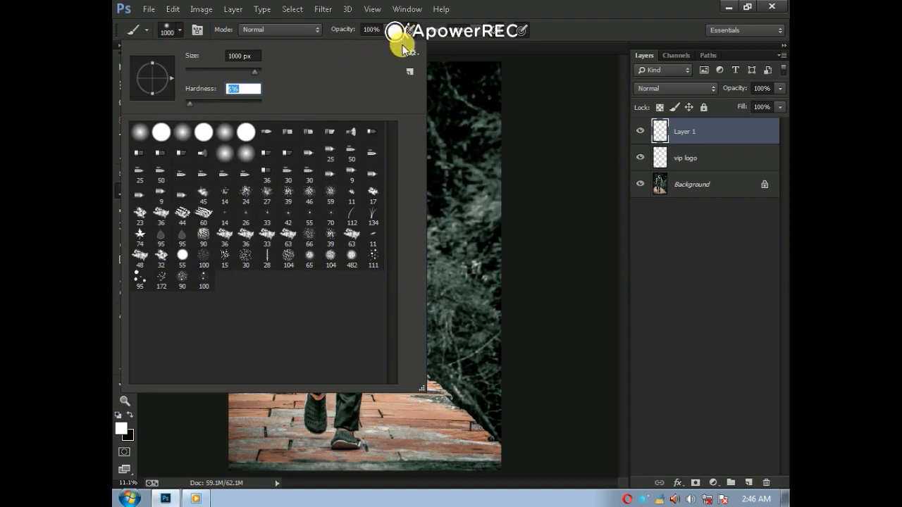
click(459, 93)
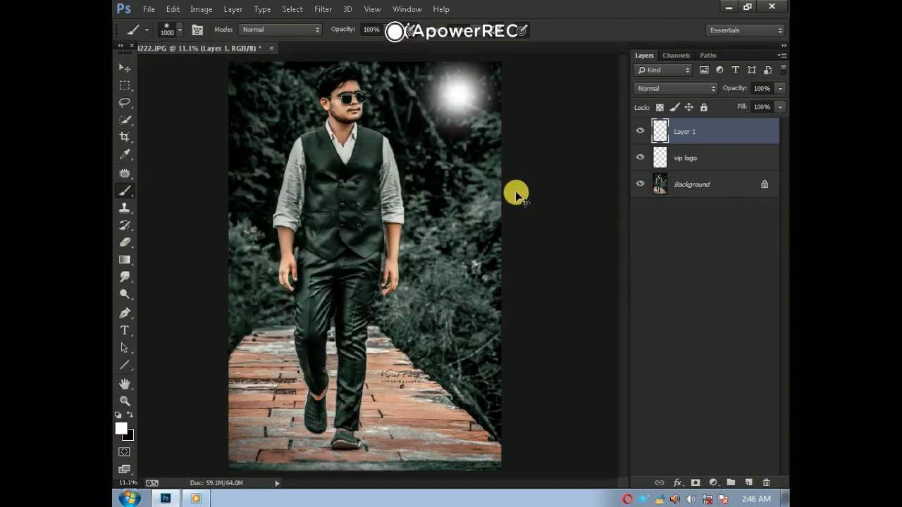
Enlarge the white spot to about 242% width, move it over the photo's upper-left corner, and set its layer to Screen blending
key(ctrl+t)
drag(401, 152, 255, 287)
drag(437, 175, 244, 73)
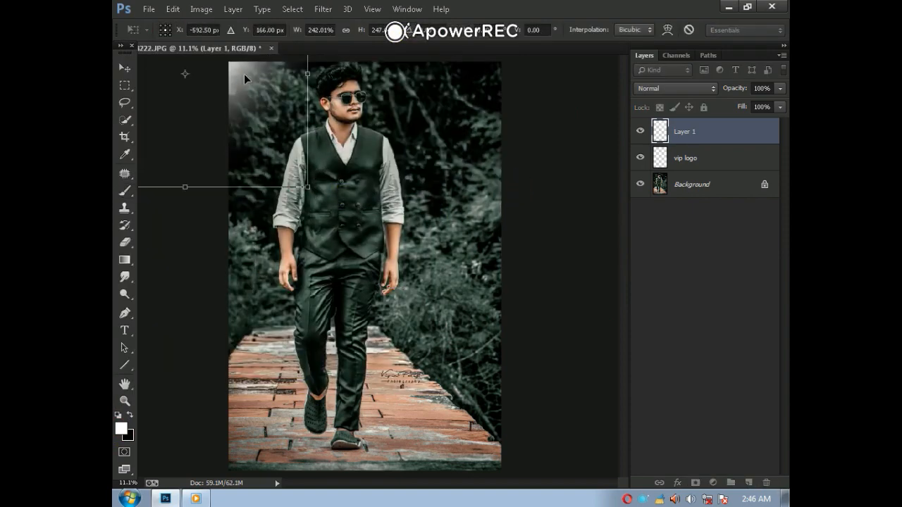
click(675, 88)
click(670, 202)
Enlarge the white glow to about 401% width, shift its center beyond the photo's upper-left corner, and apply the transformation
drag(300, 222, 280, 165)
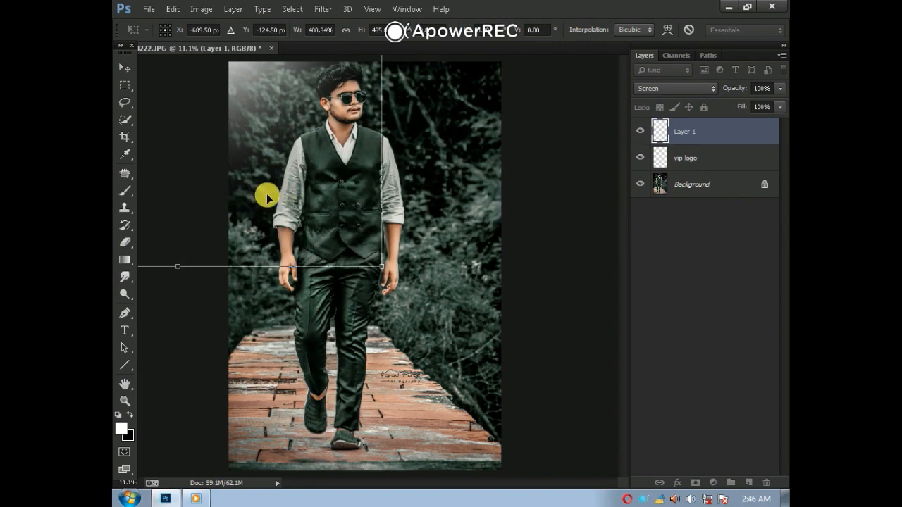
drag(267, 198, 258, 190)
click(125, 68)
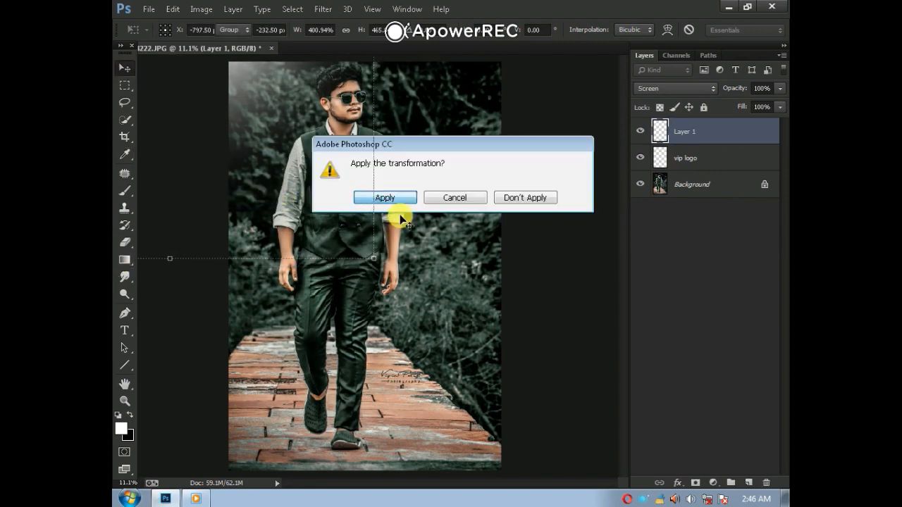
click(396, 200)
Examine the face, clothing and corner glow of the edited portrait up close and as a whole image
click(125, 400)
click(343, 91)
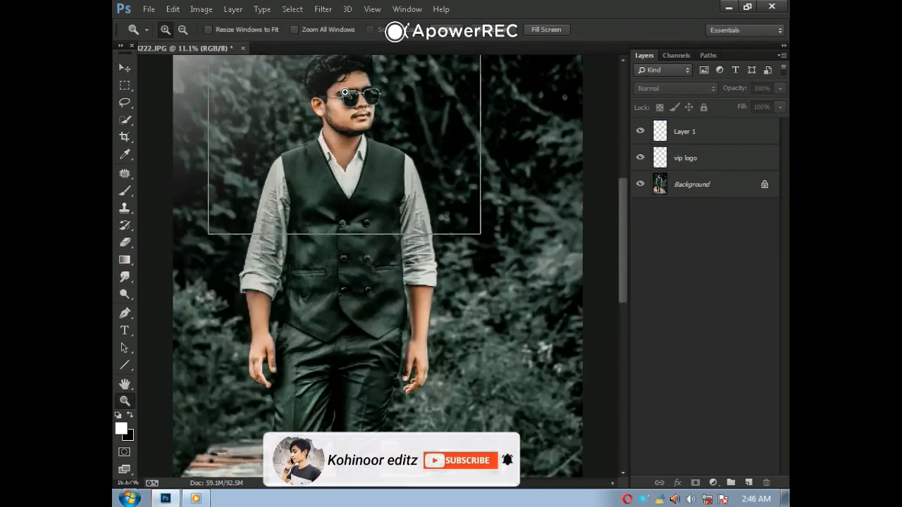
click(344, 92)
right_click(406, 103)
click(438, 121)
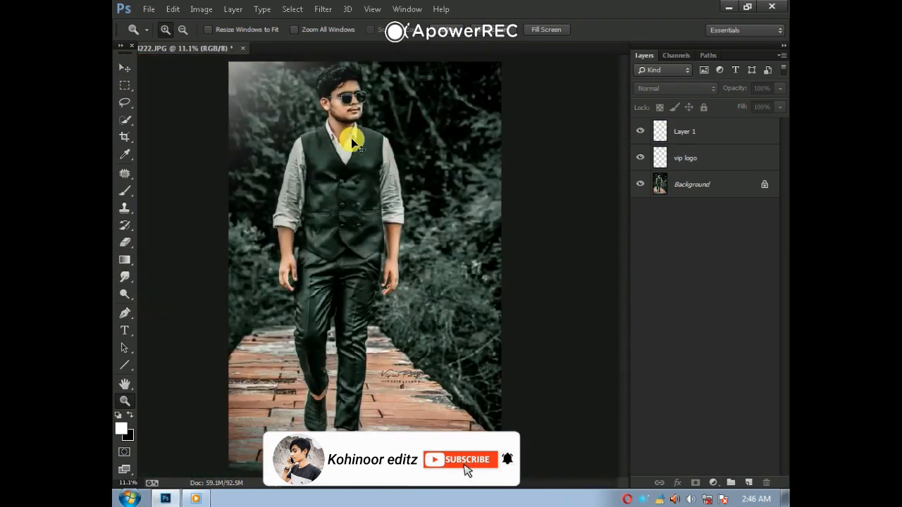
click(352, 142)
alt+click(355, 143)
alt+click(355, 141)
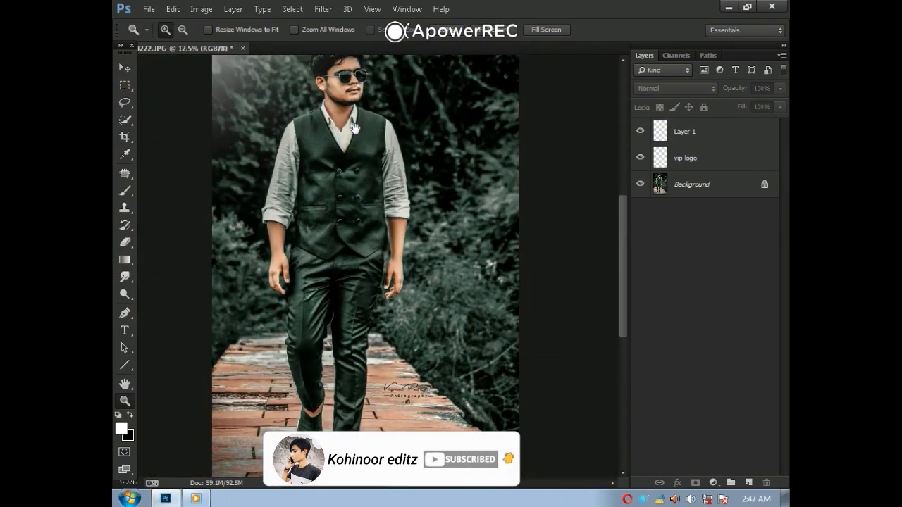
click(338, 292)
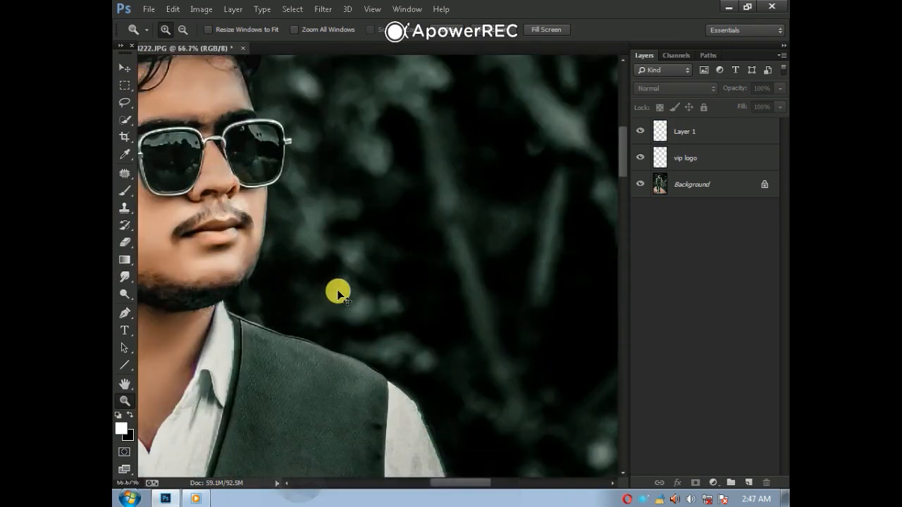
alt+click(338, 292)
click(339, 292)
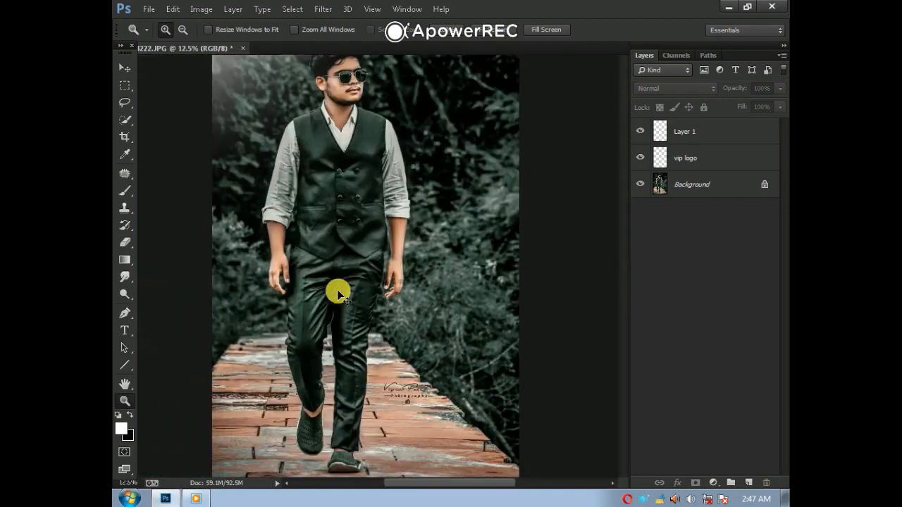
right_click(329, 245)
click(444, 267)
Merge the glow and vip logo layers into the Background with Merge Visible
click(719, 187)
right_click(722, 194)
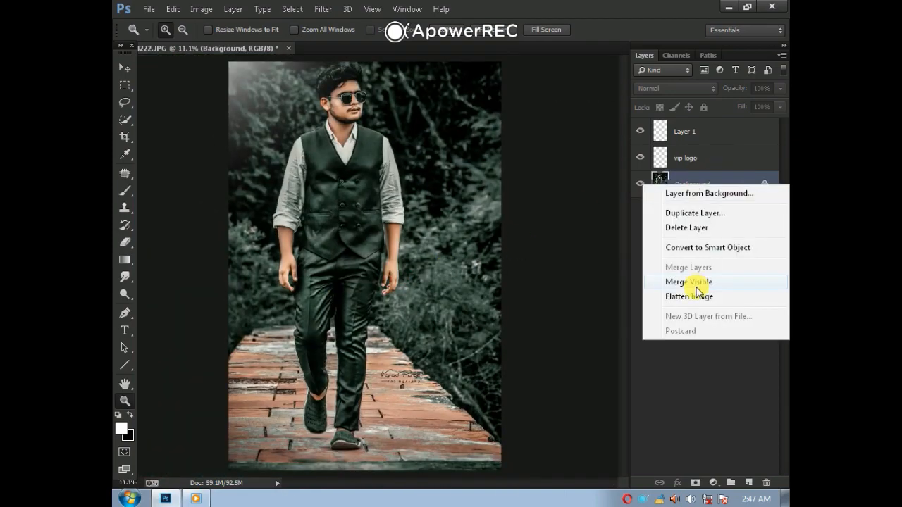
click(696, 286)
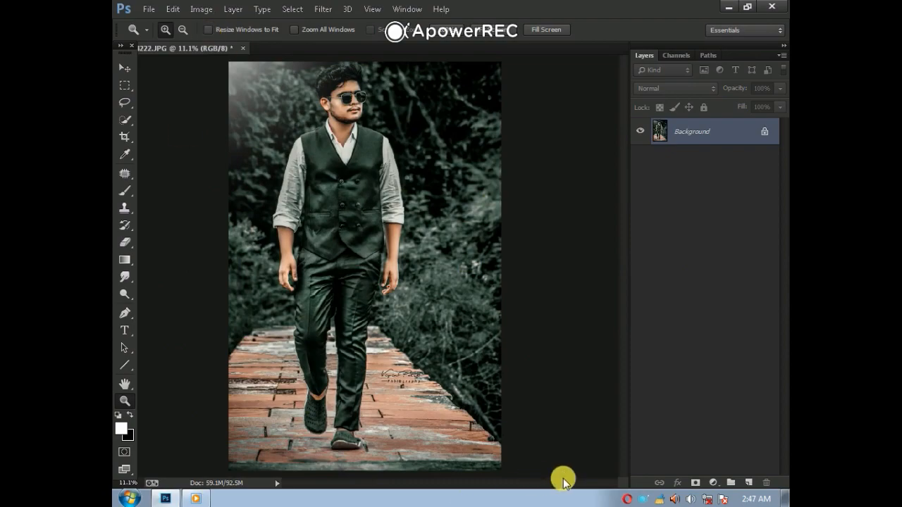